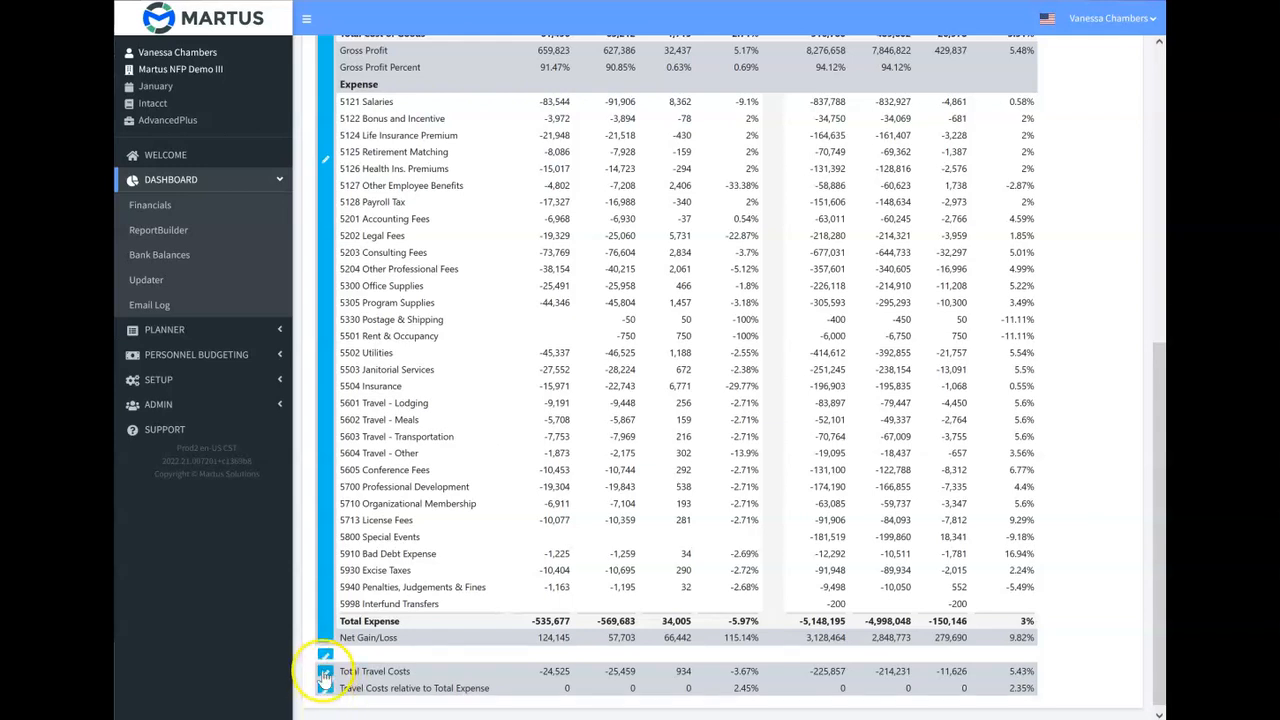
Examine the formula behind the Total Travel Costs row without changing it.
{"action": "left_click", "coordinate": [325, 671]}
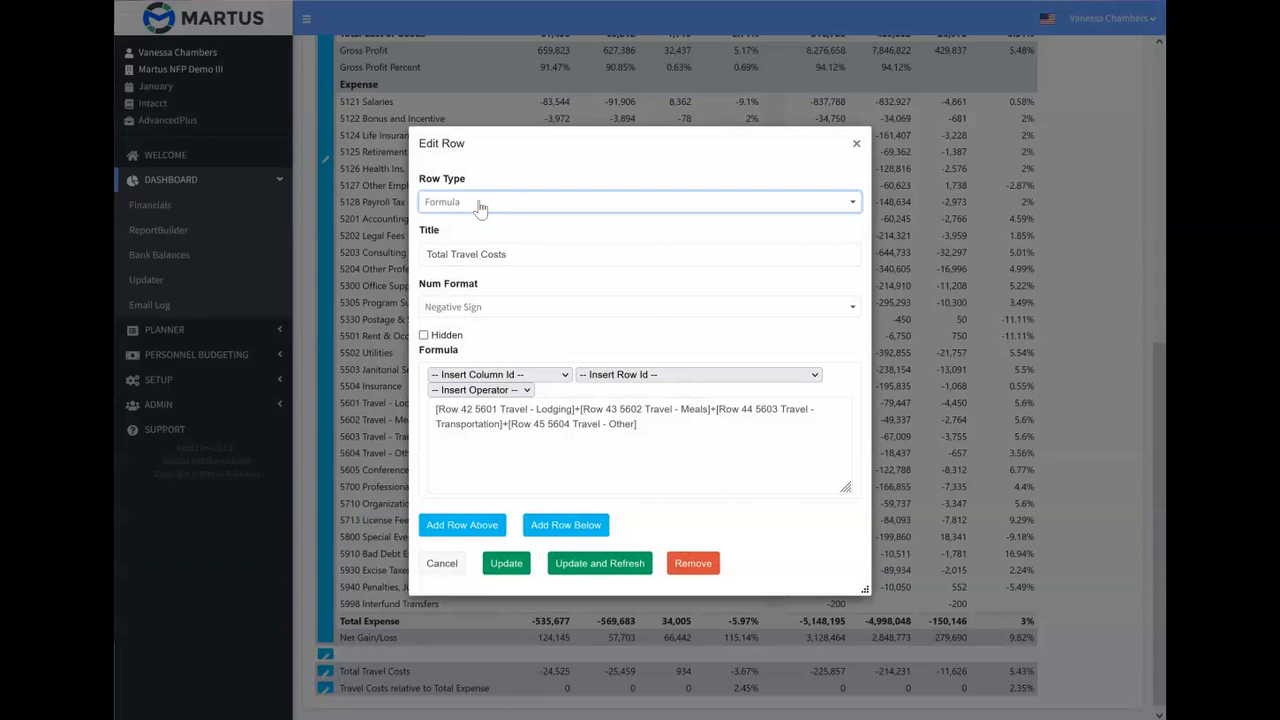
{"action": "left_click", "coordinate": [856, 144]}
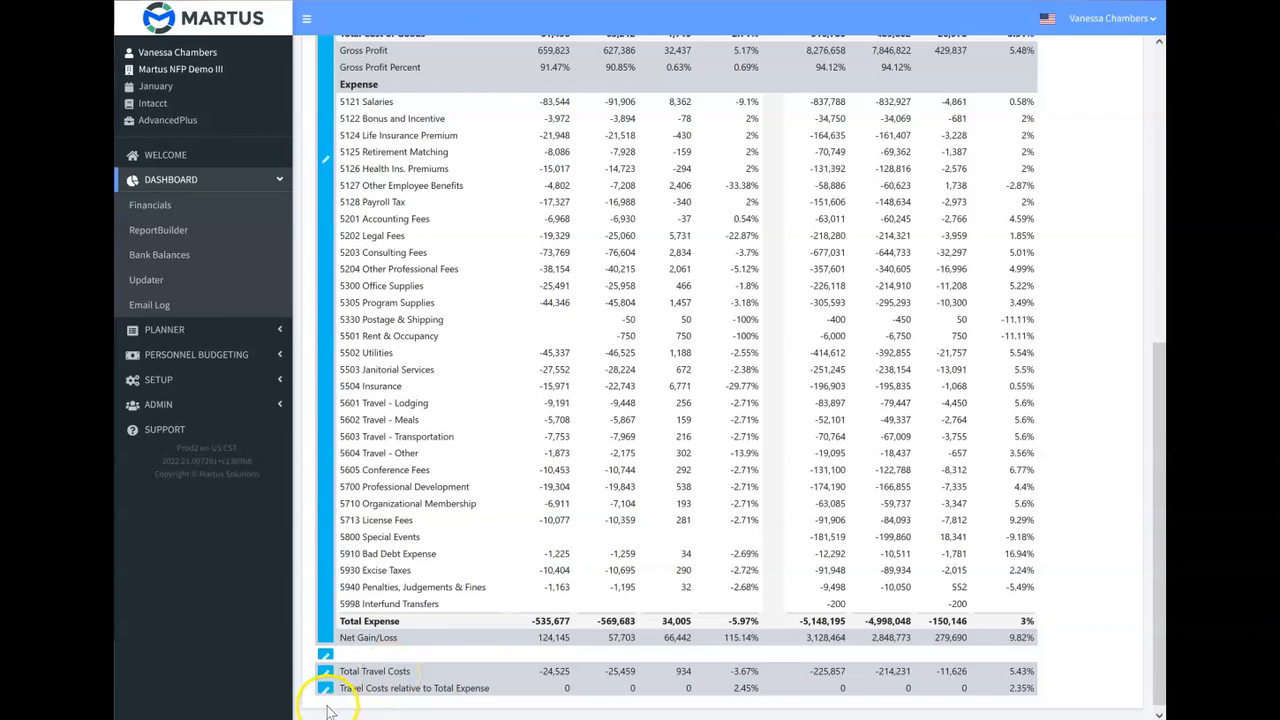
{"action": "scroll", "coordinate": [330, 710], "scroll_direction": "down", "scroll_amount": 1}
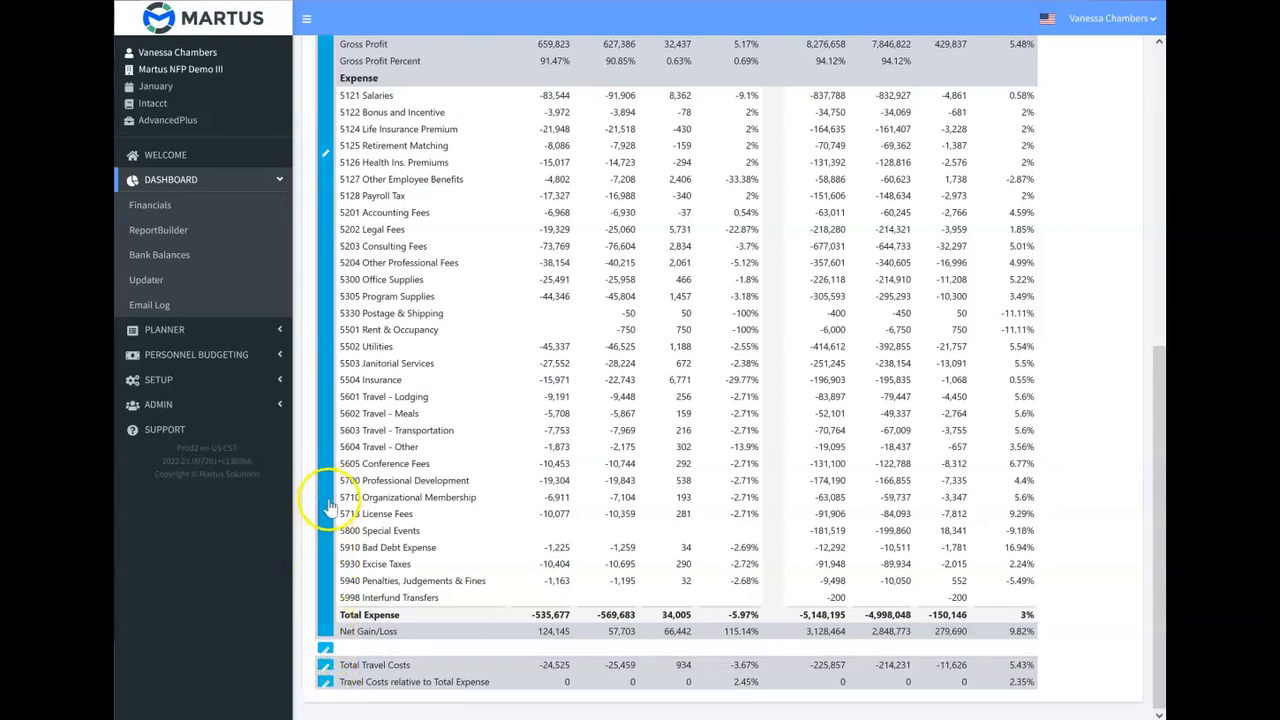
Try grouping the income statement layout row by Department and Account Category.
{"action": "scroll", "coordinate": [326, 490], "scroll_direction": "up", "scroll_amount": 3}
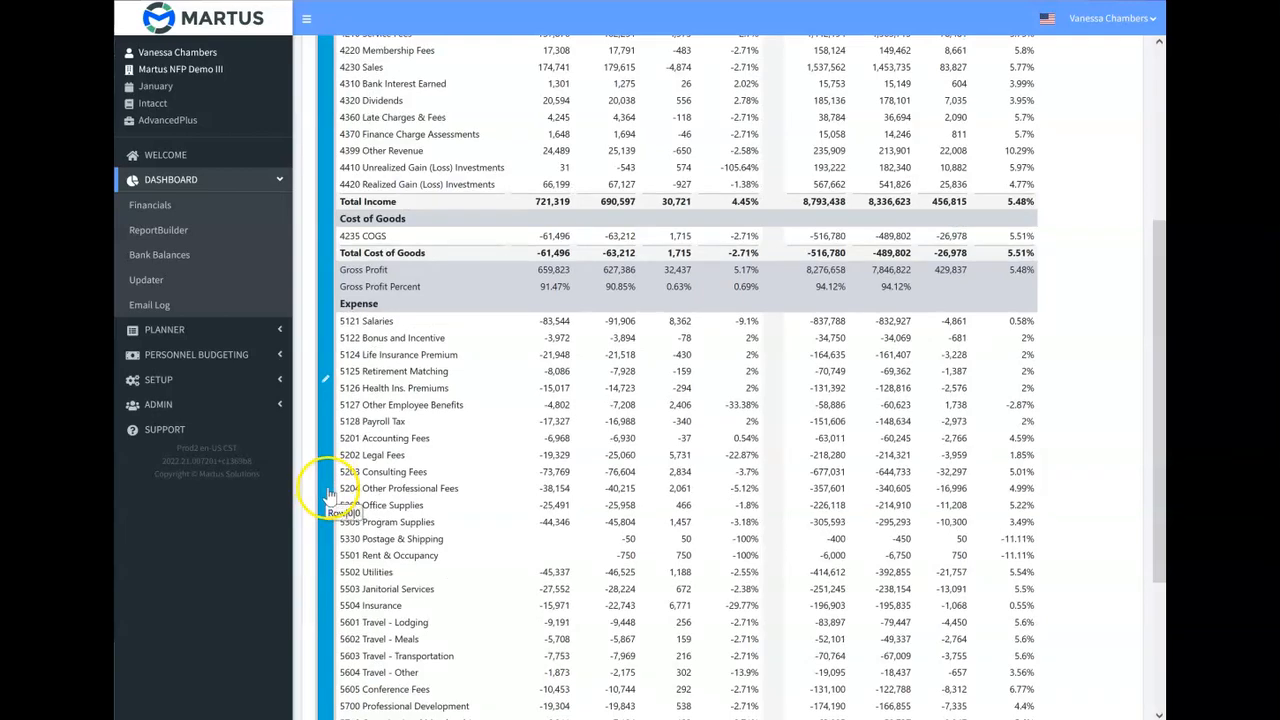
{"action": "left_click", "coordinate": [329, 495]}
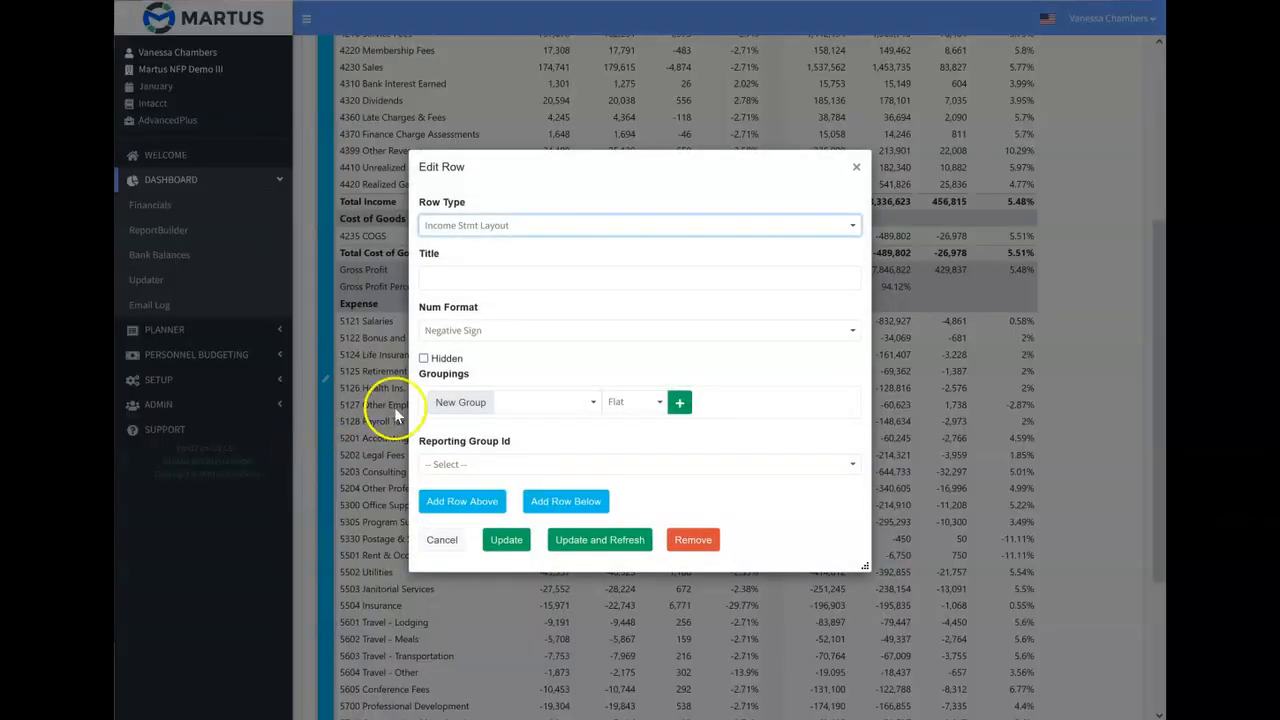
{"action": "left_click", "coordinate": [593, 404]}
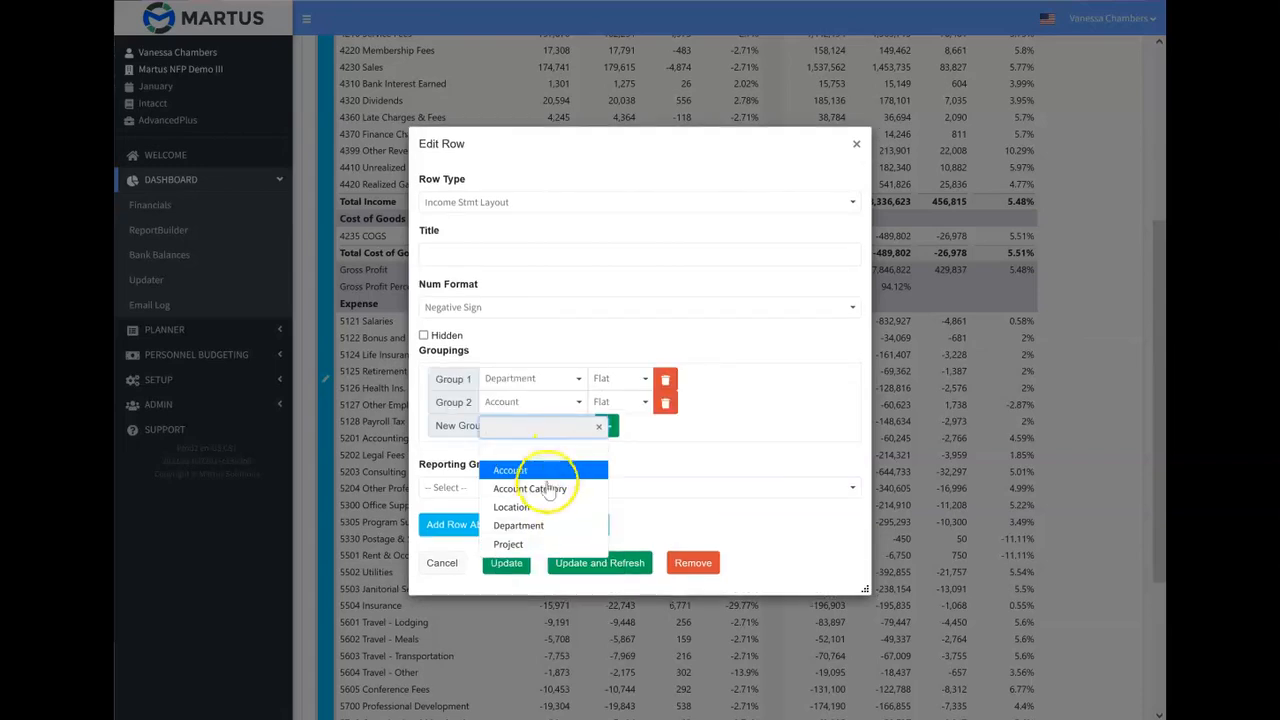
{"action": "left_click", "coordinate": [546, 489]}
{"action": "left_click", "coordinate": [528, 428]}
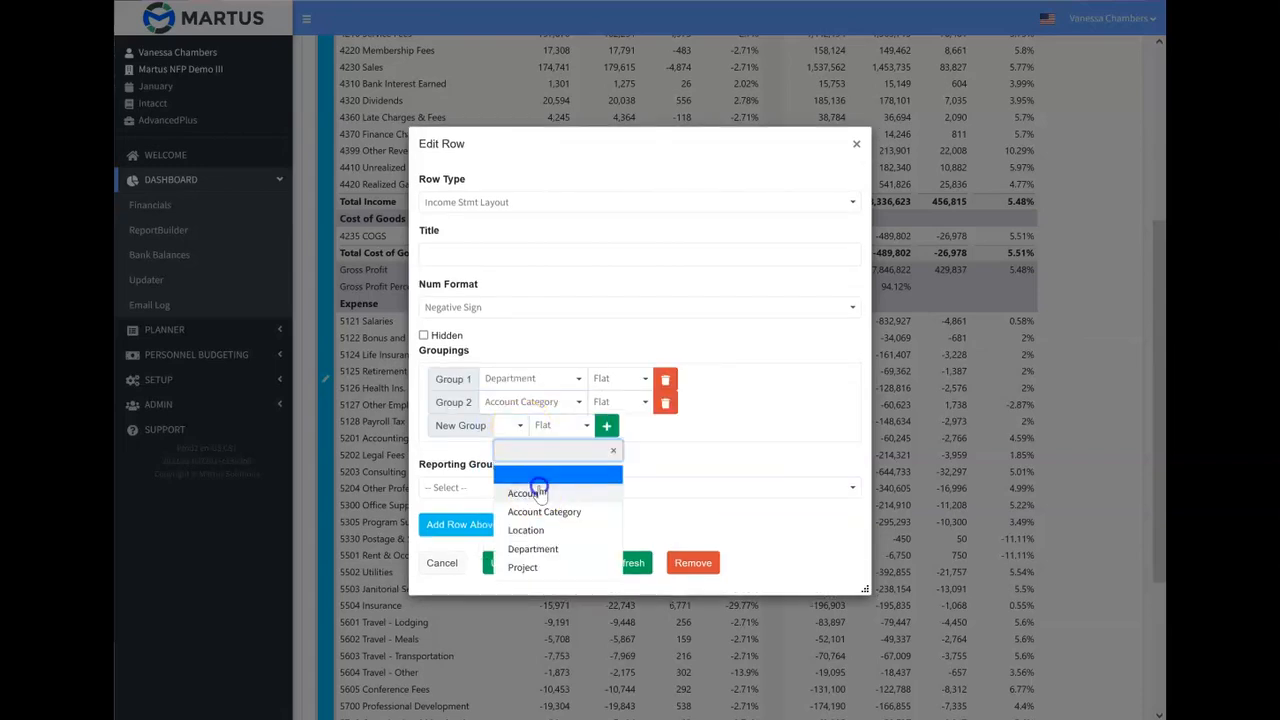
{"action": "left_click", "coordinate": [541, 482]}
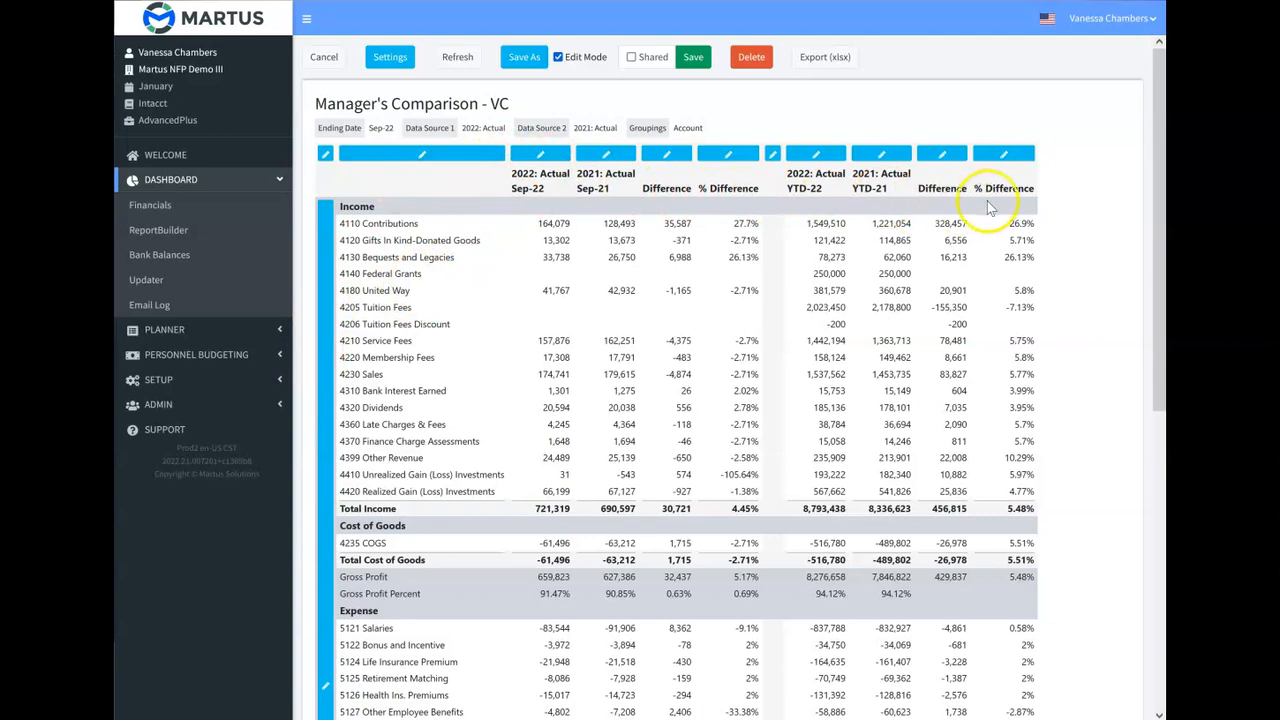
Hide the income statement layout row and export the refreshed report as xlsx outside edit mode.
{"action": "scroll", "coordinate": [988, 285], "scroll_direction": "down", "scroll_amount": 10}
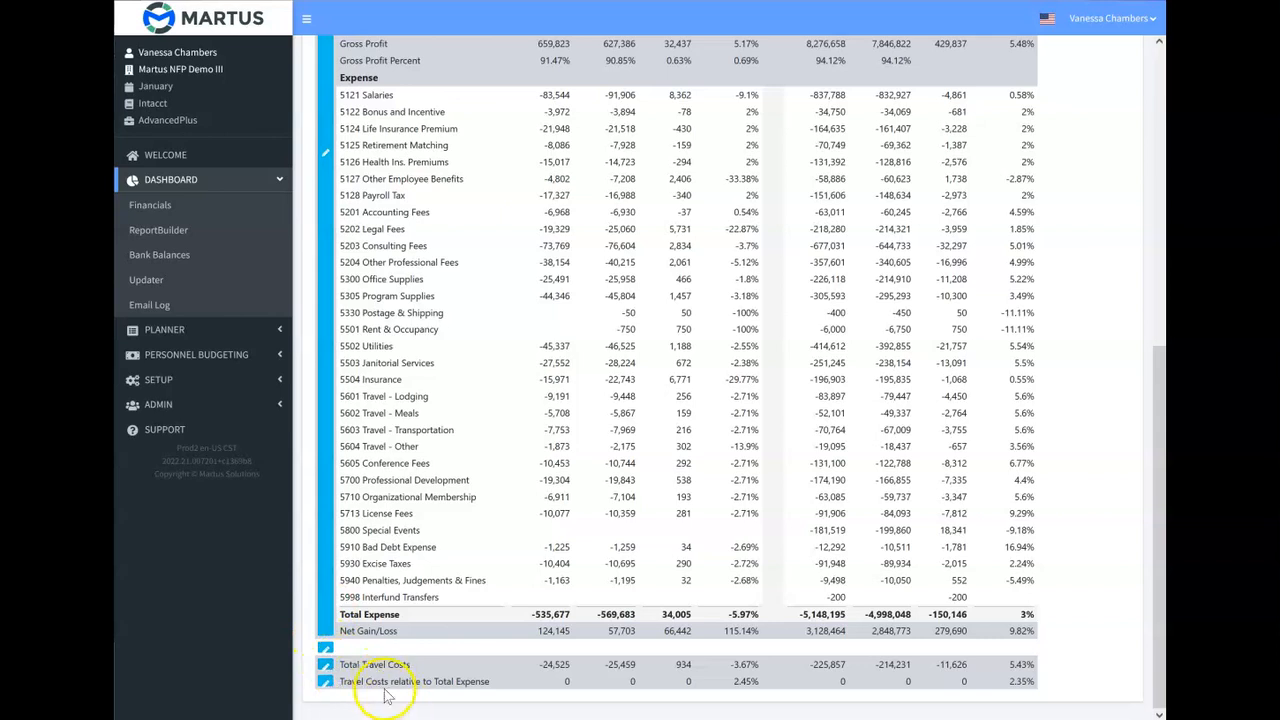
{"action": "left_click", "coordinate": [323, 284]}
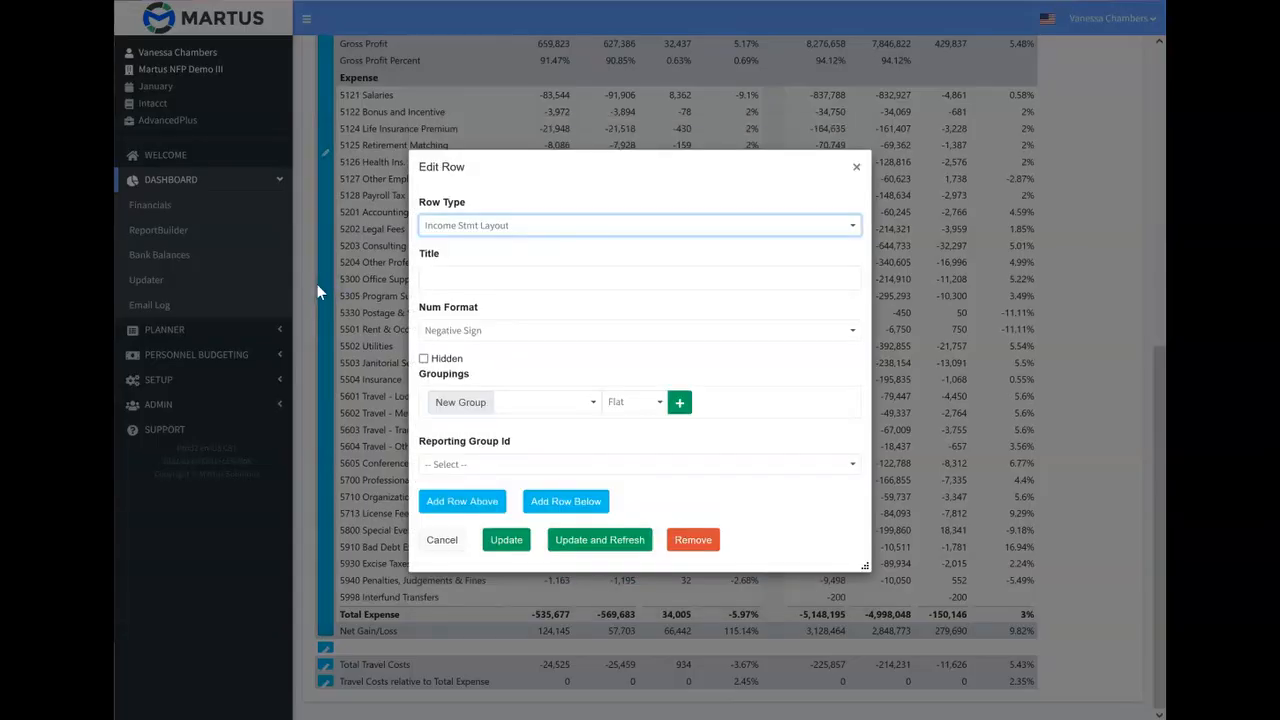
{"action": "left_click", "coordinate": [443, 358]}
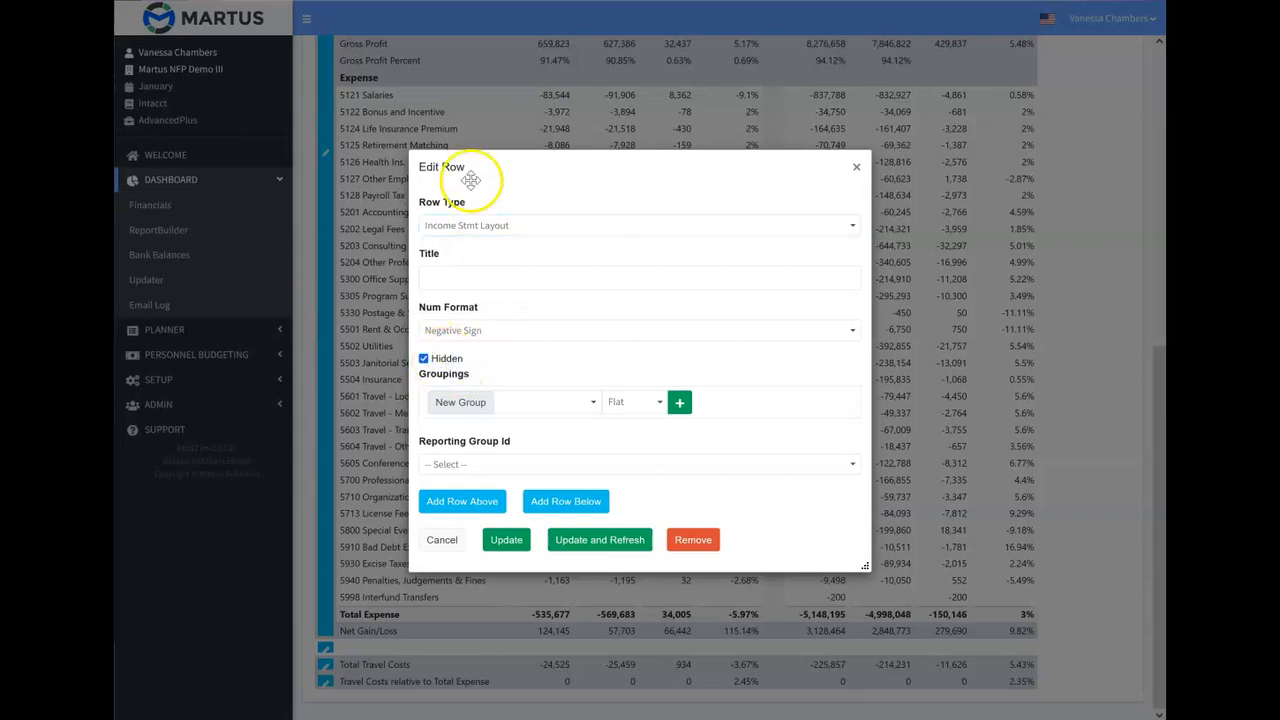
{"action": "left_click", "coordinate": [590, 541]}
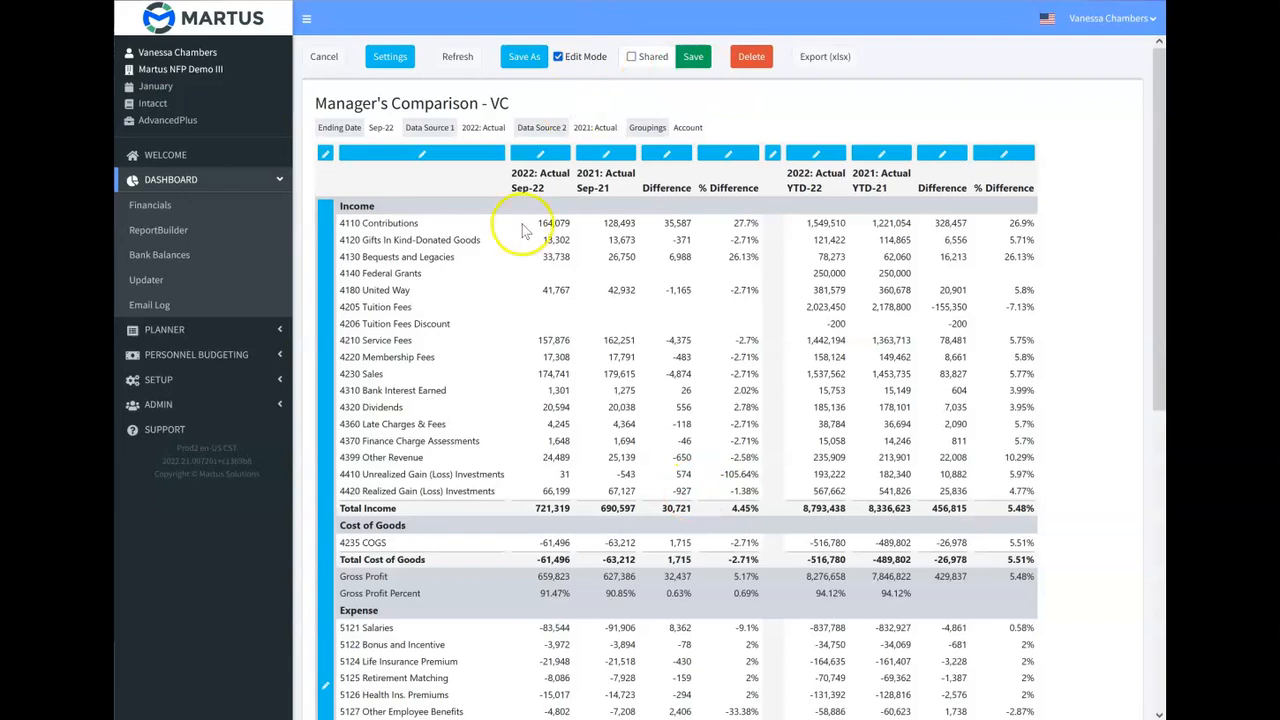
{"action": "scroll", "coordinate": [493, 345], "scroll_direction": "down", "scroll_amount": 1}
{"action": "scroll", "coordinate": [495, 347], "scroll_direction": "down", "scroll_amount": 5}
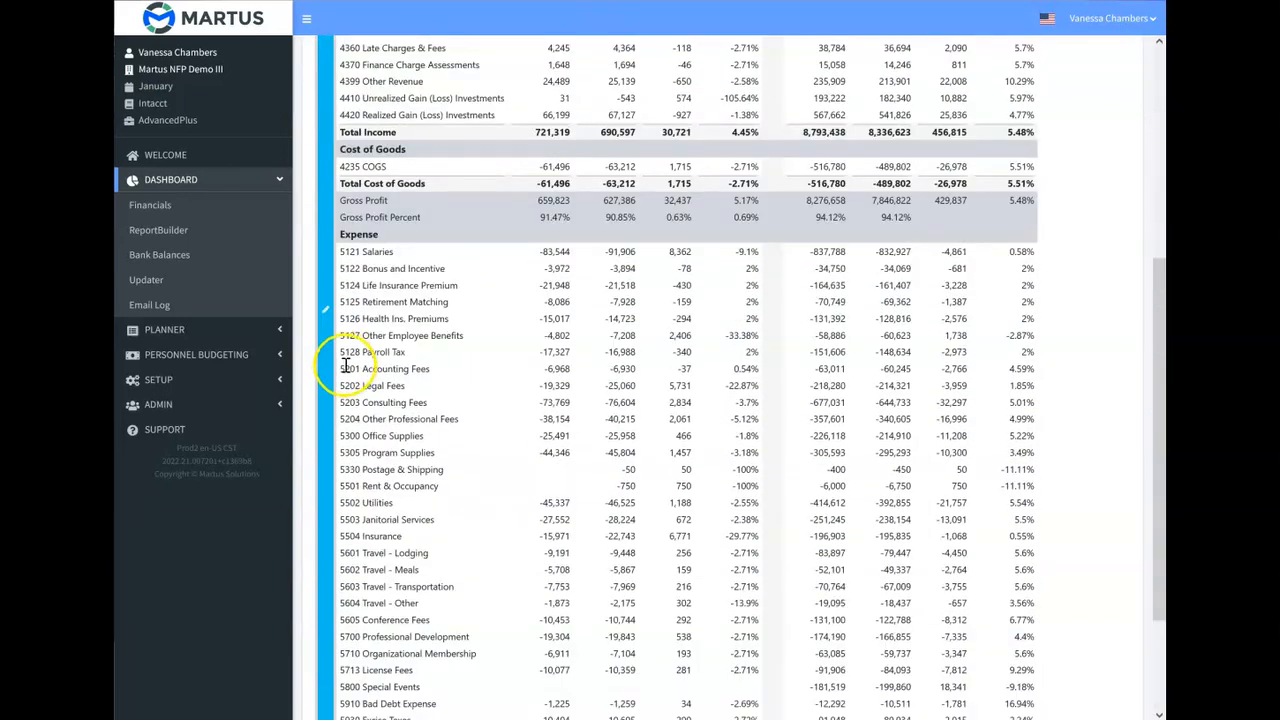
{"action": "scroll", "coordinate": [345, 371], "scroll_direction": "down", "scroll_amount": 2}
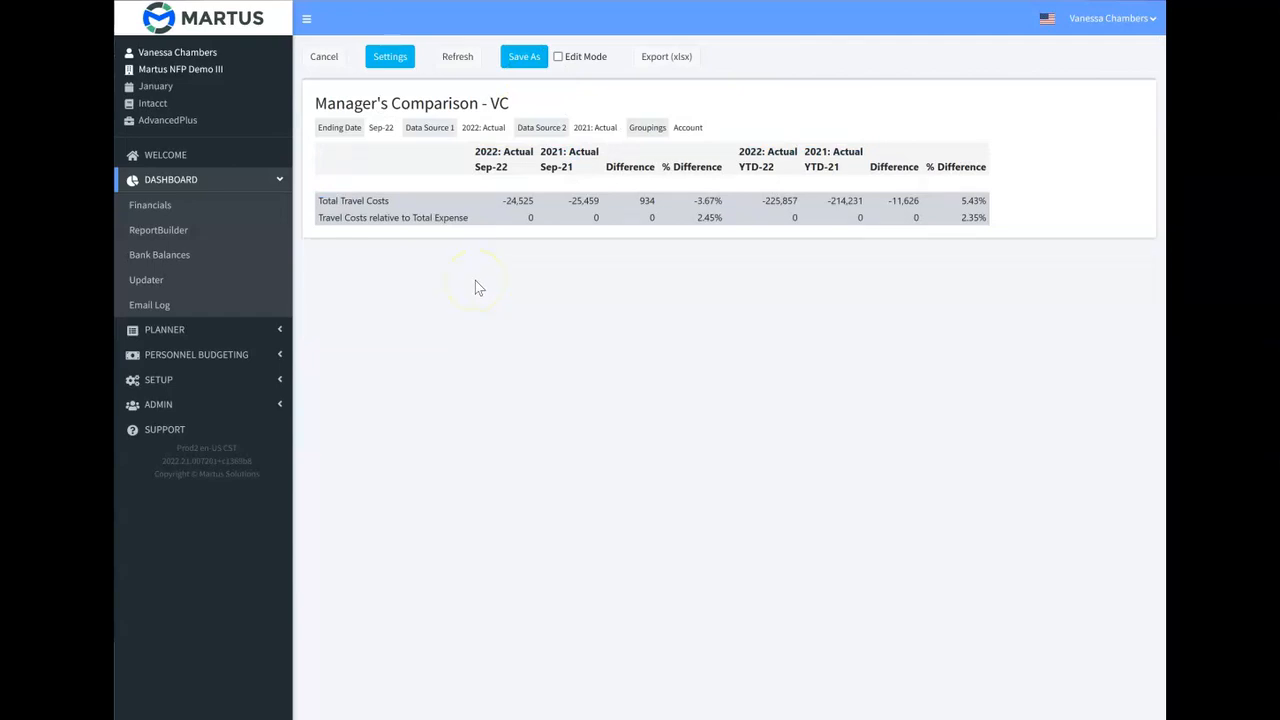
{"action": "left_click", "coordinate": [660, 62]}
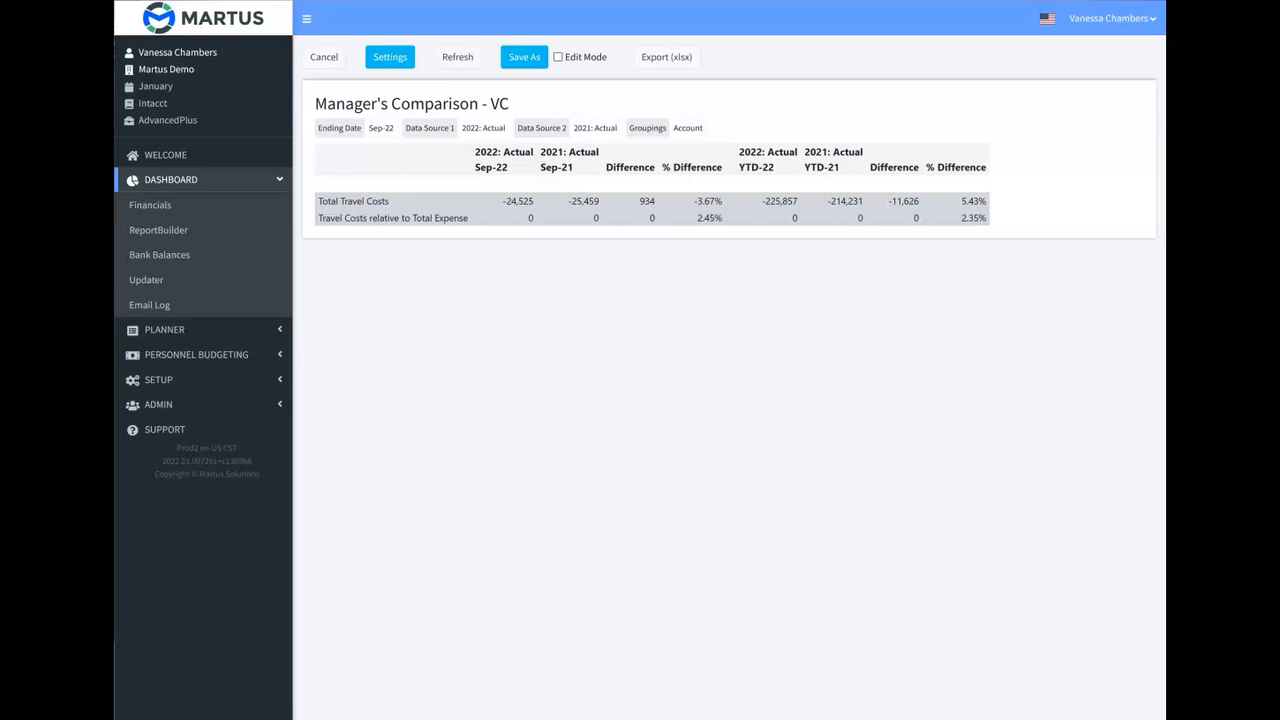
Return to edit mode, title the existing section "Travel Costs" and add a new section above it.
{"action": "left_click", "coordinate": [561, 57]}
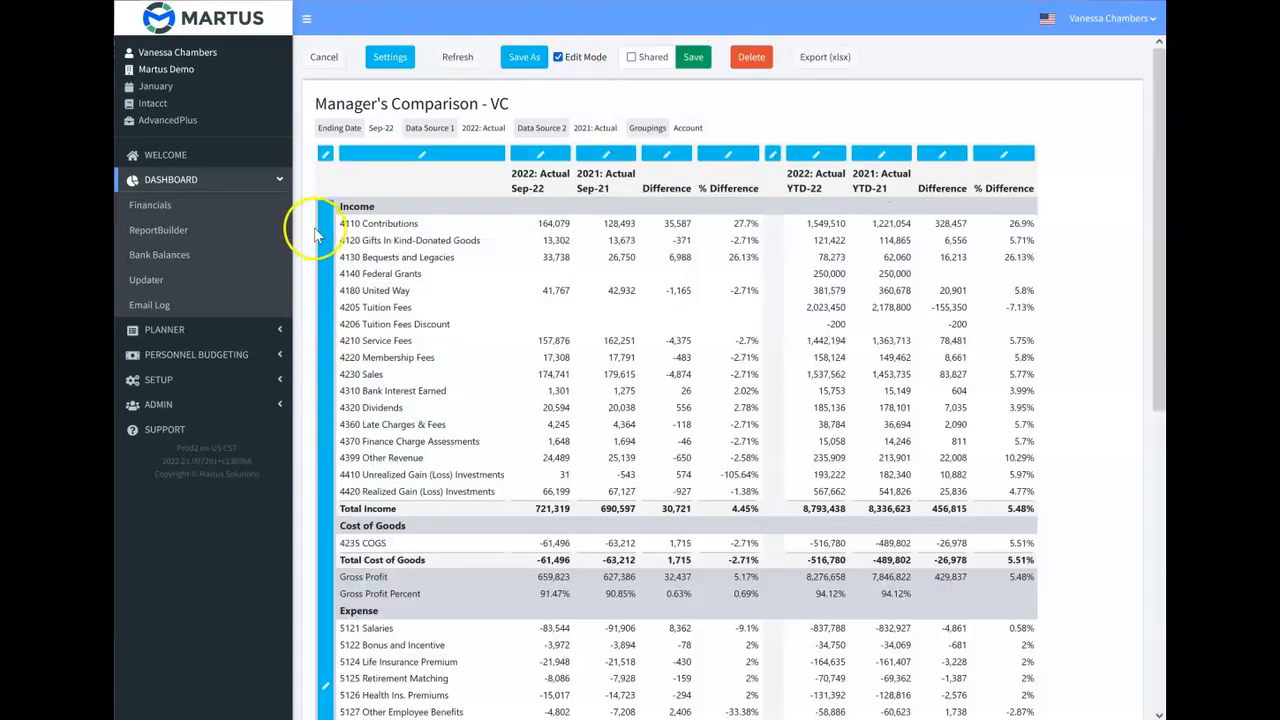
{"action": "left_click", "coordinate": [325, 155]}
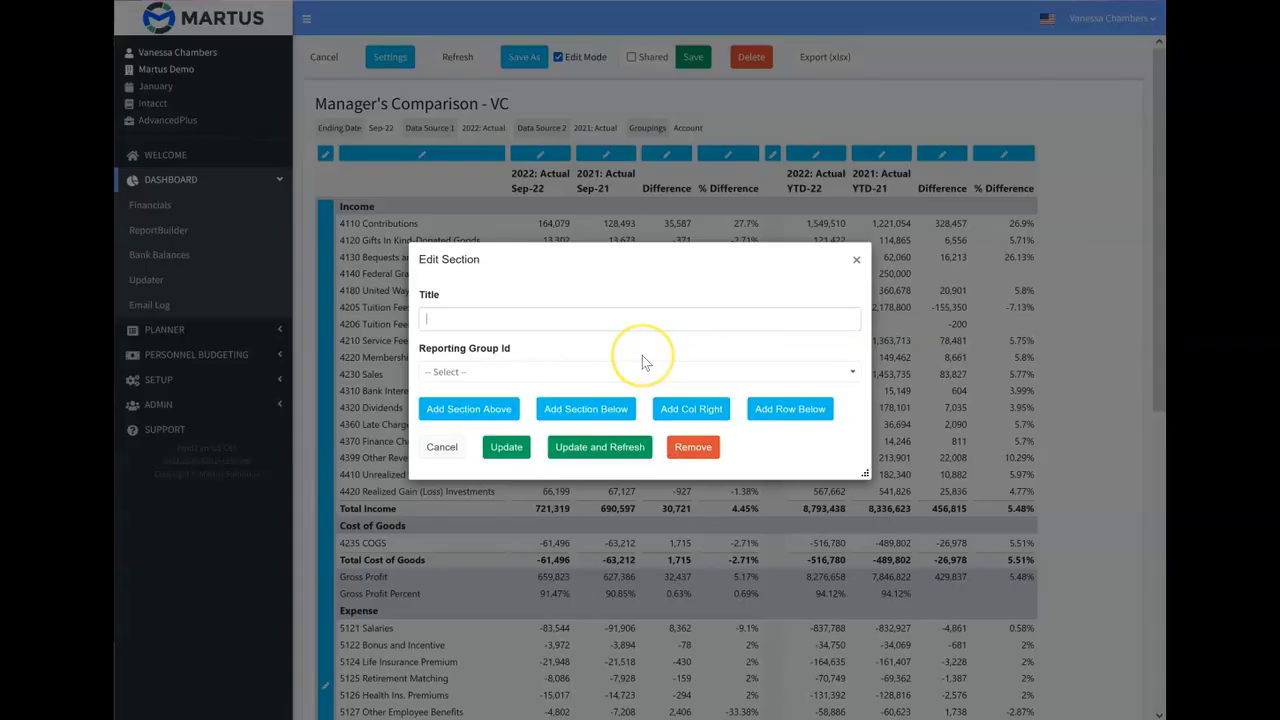
{"action": "type", "text": "Travel Costs"}
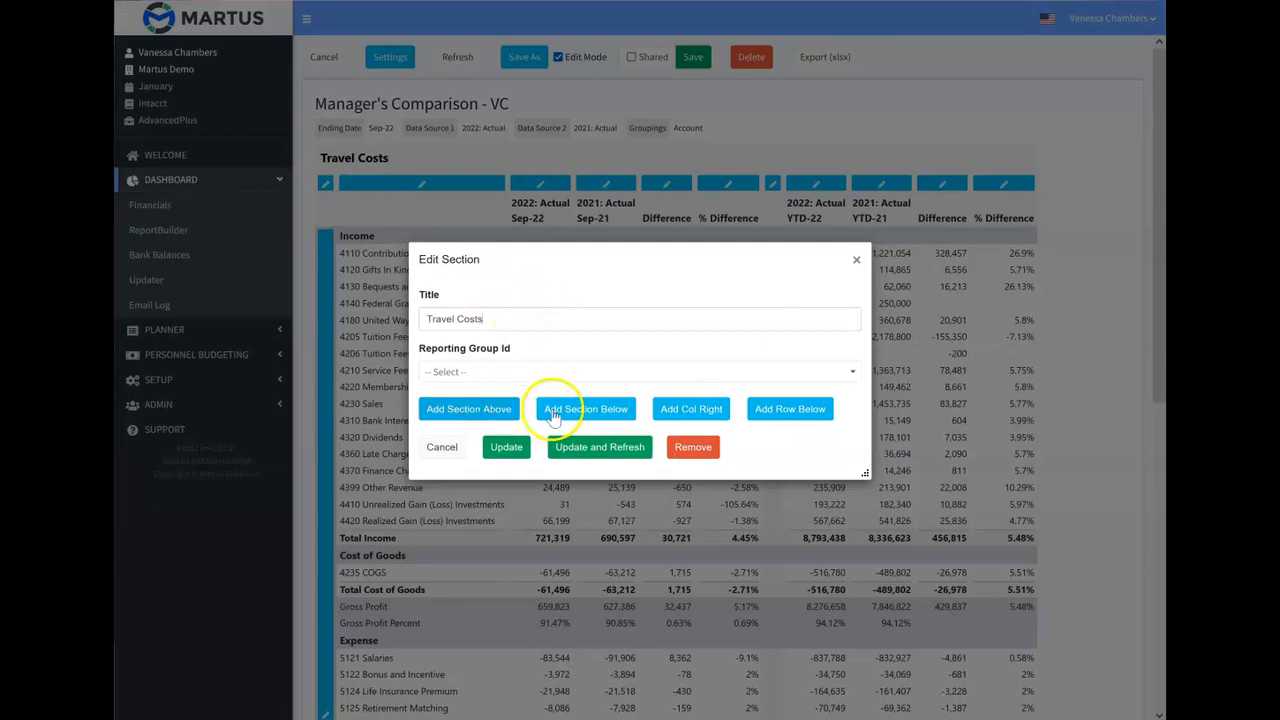
{"action": "left_click", "coordinate": [477, 421]}
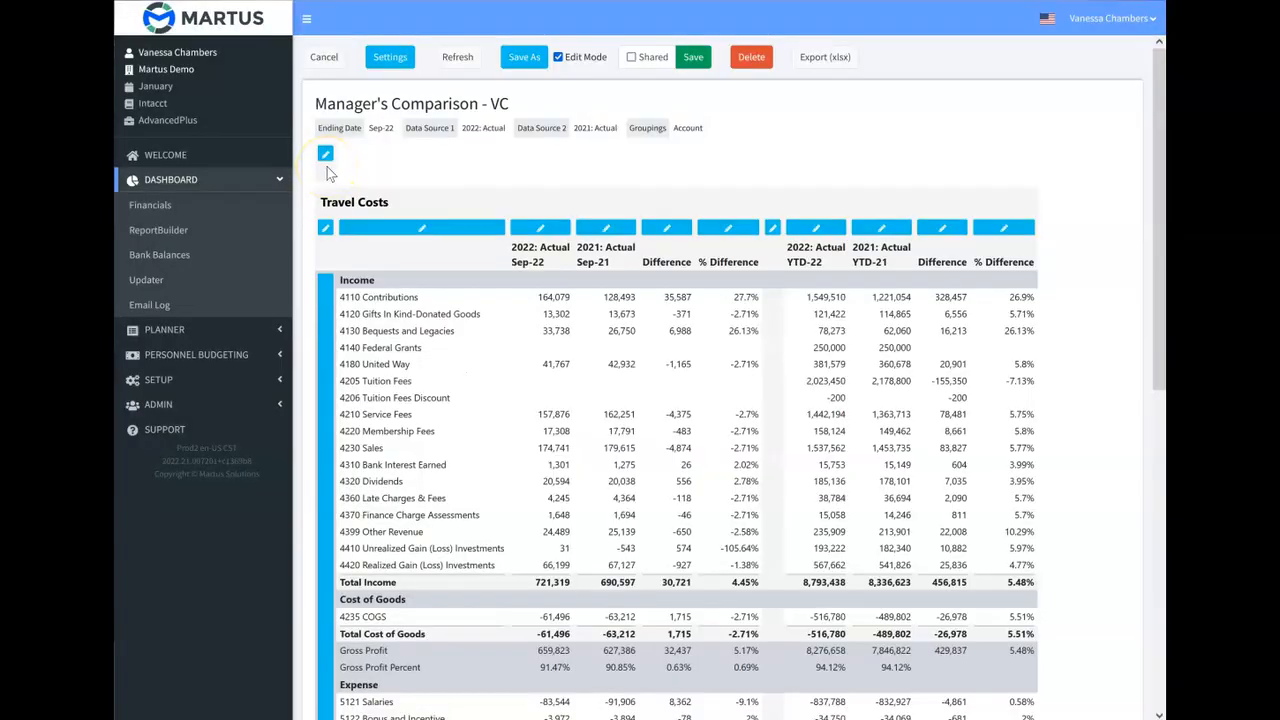
Copy the column layout of the Travel Costs section into the new section above it.
{"action": "left_click", "coordinate": [325, 155]}
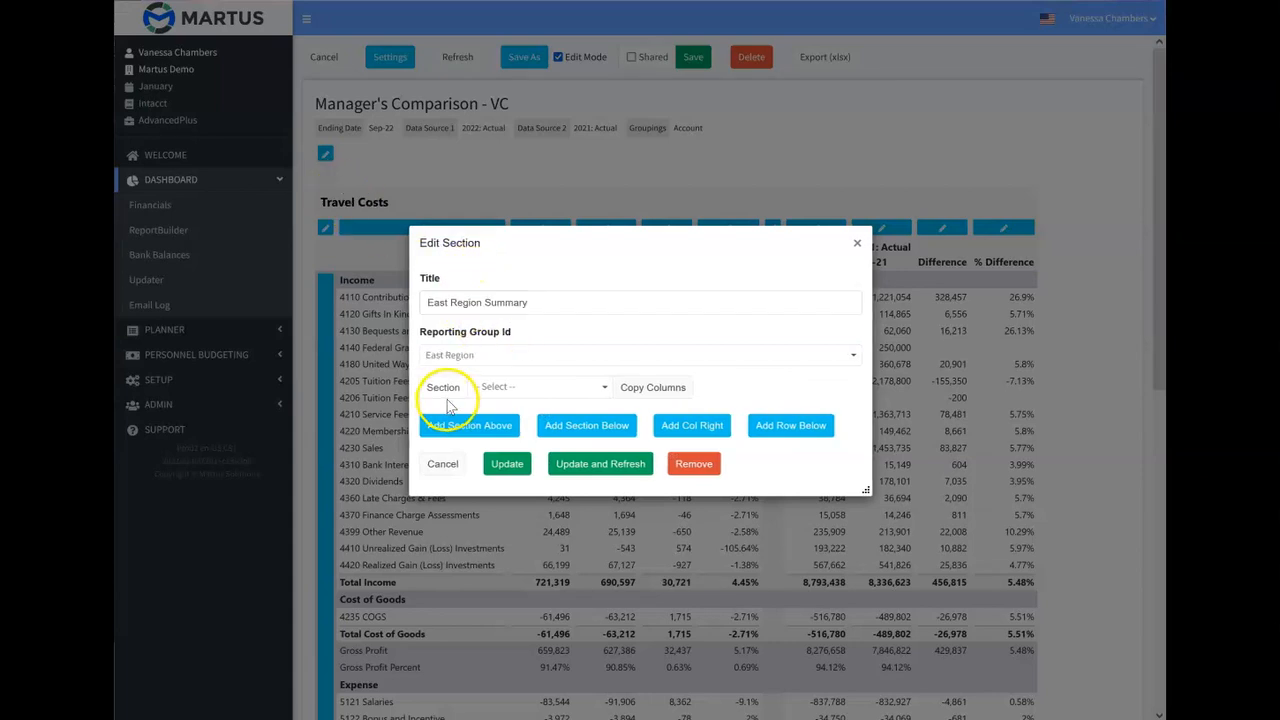
{"action": "left_click", "coordinate": [597, 388]}
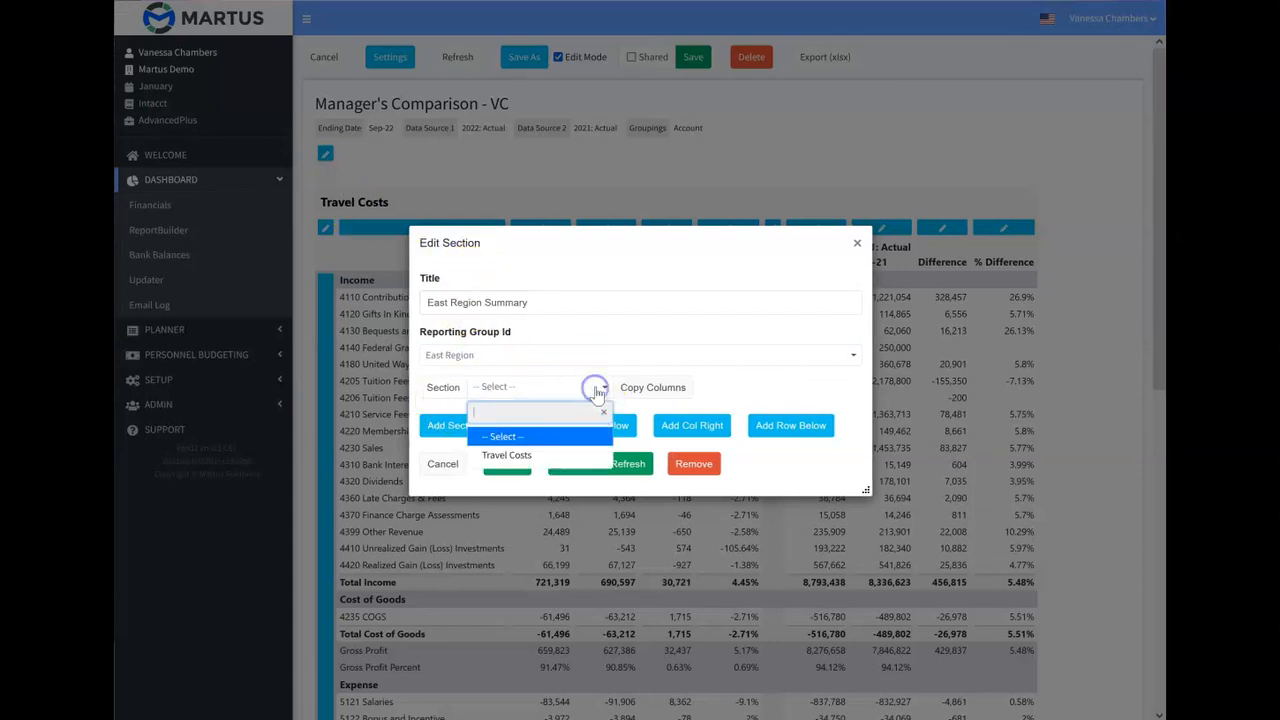
{"action": "left_click", "coordinate": [518, 456]}
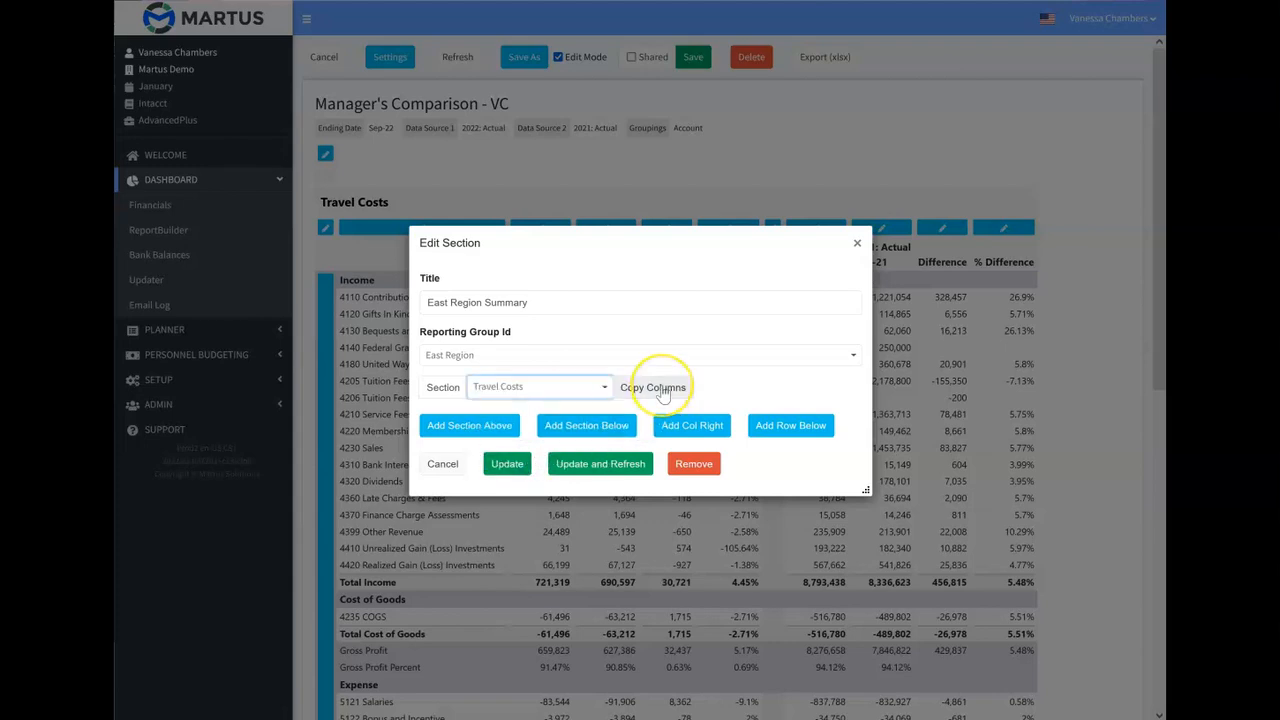
{"action": "left_click", "coordinate": [663, 388]}
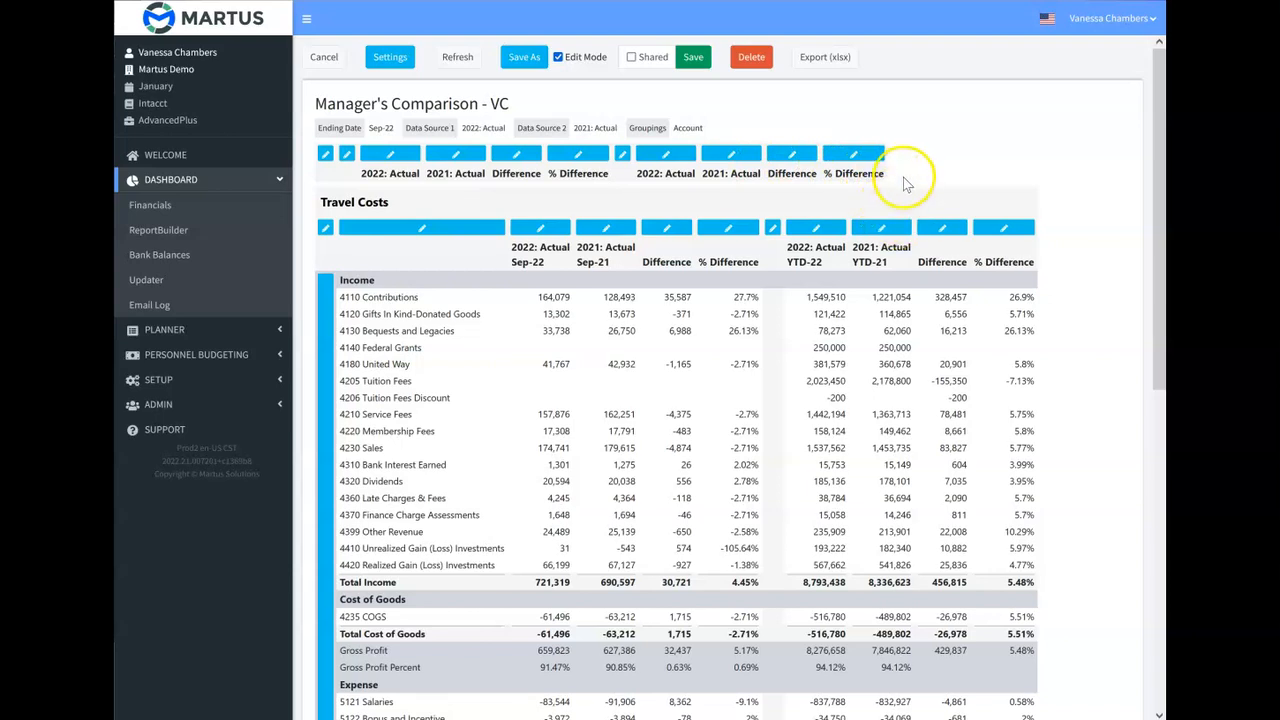
Add a row to the new upper section and set its row type to Income Stmt Layout.
{"action": "left_click", "coordinate": [325, 155]}
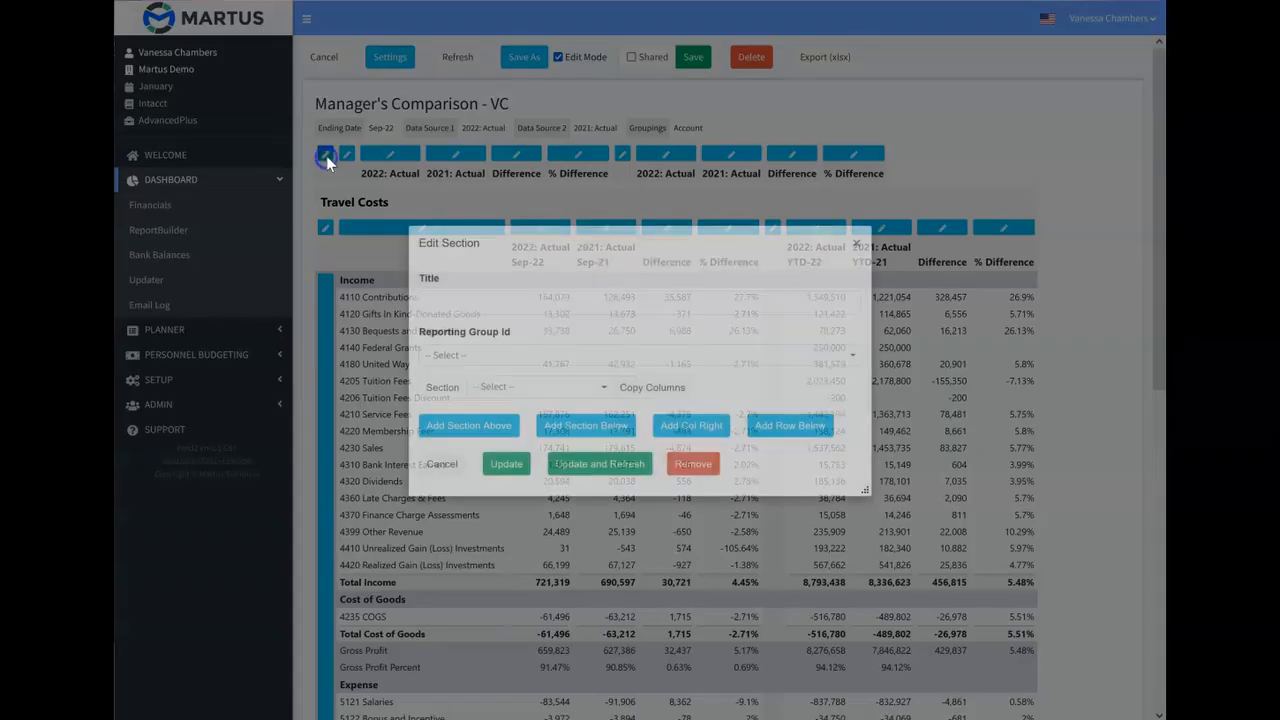
{"action": "left_click", "coordinate": [787, 428]}
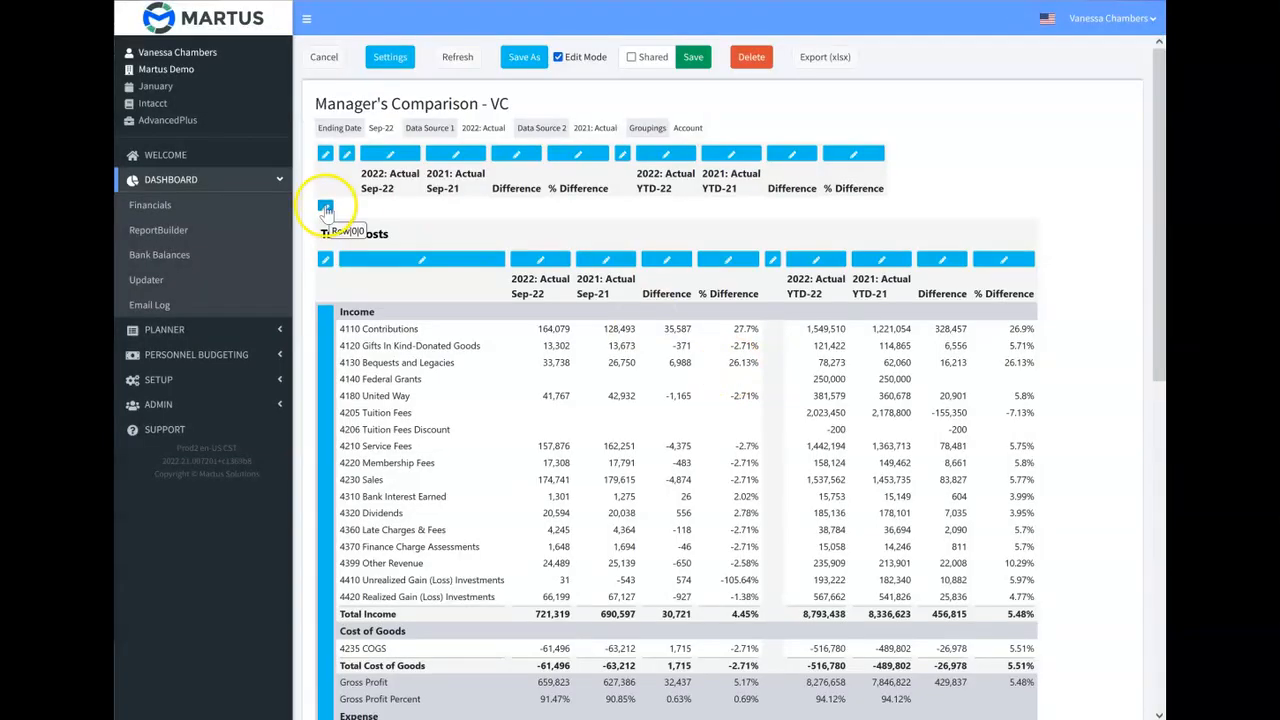
{"action": "left_click", "coordinate": [325, 208]}
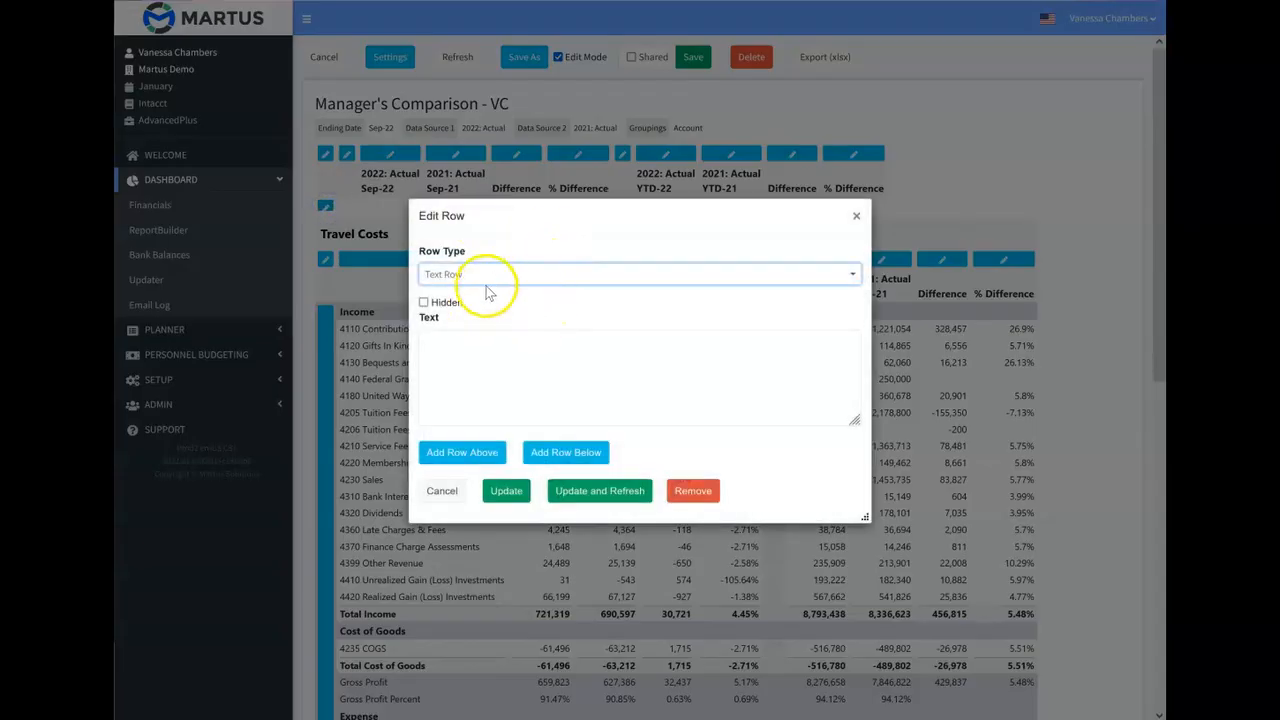
{"action": "left_click", "coordinate": [487, 277]}
{"action": "left_click", "coordinate": [507, 433]}
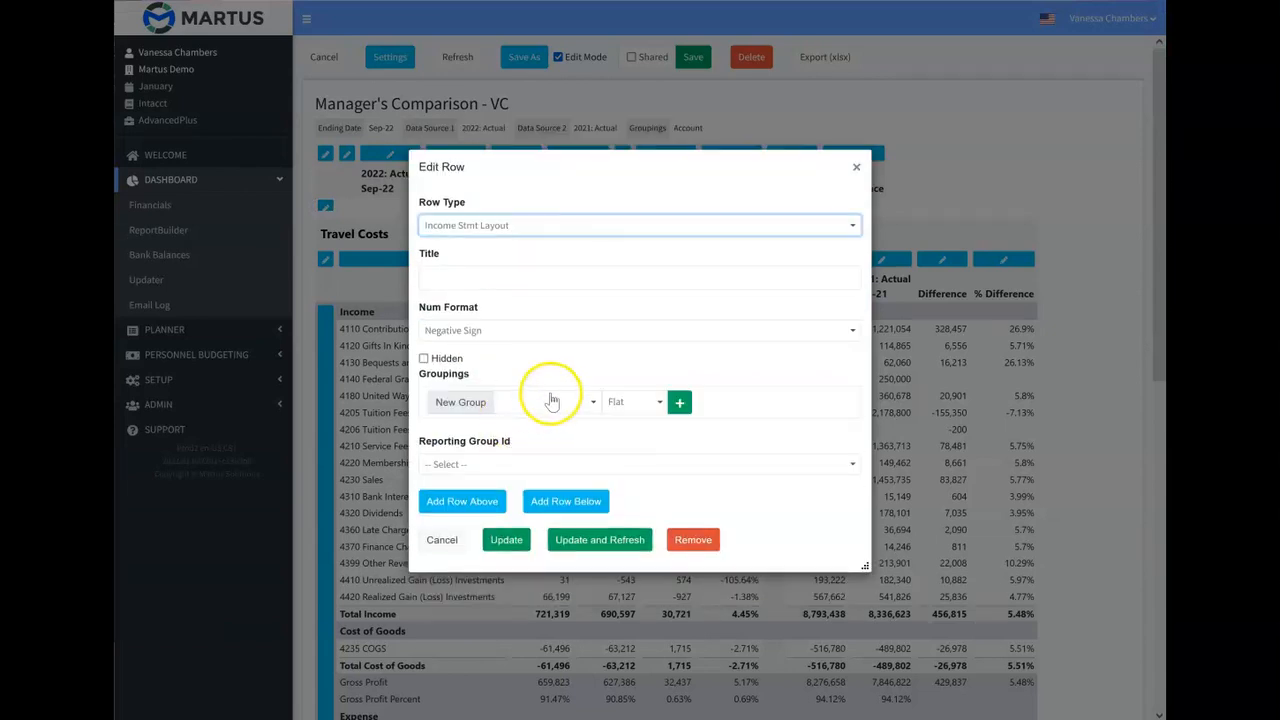
Group the new row by Account Category, assign the East Region reporting group, title it "East Region" and refresh the report.
{"action": "left_click", "coordinate": [545, 402]}
{"action": "left_click", "coordinate": [570, 490]}
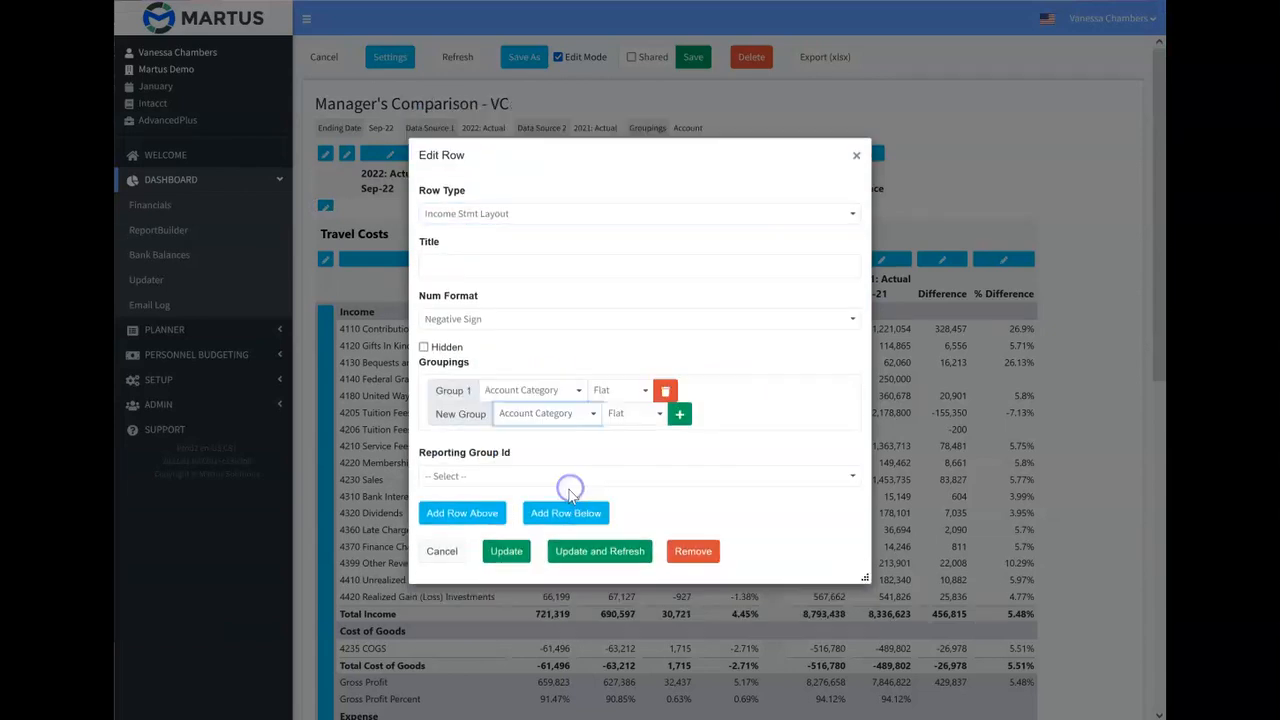
{"action": "left_click", "coordinate": [480, 475]}
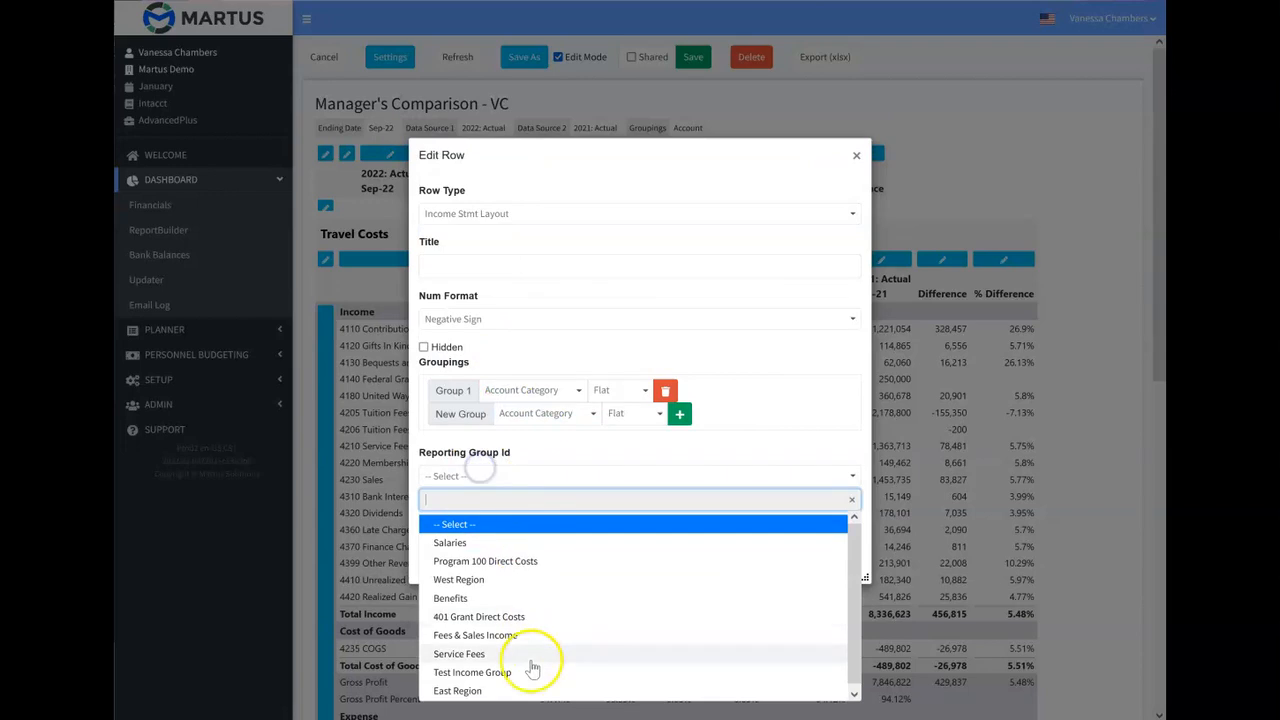
{"action": "left_click", "coordinate": [484, 691]}
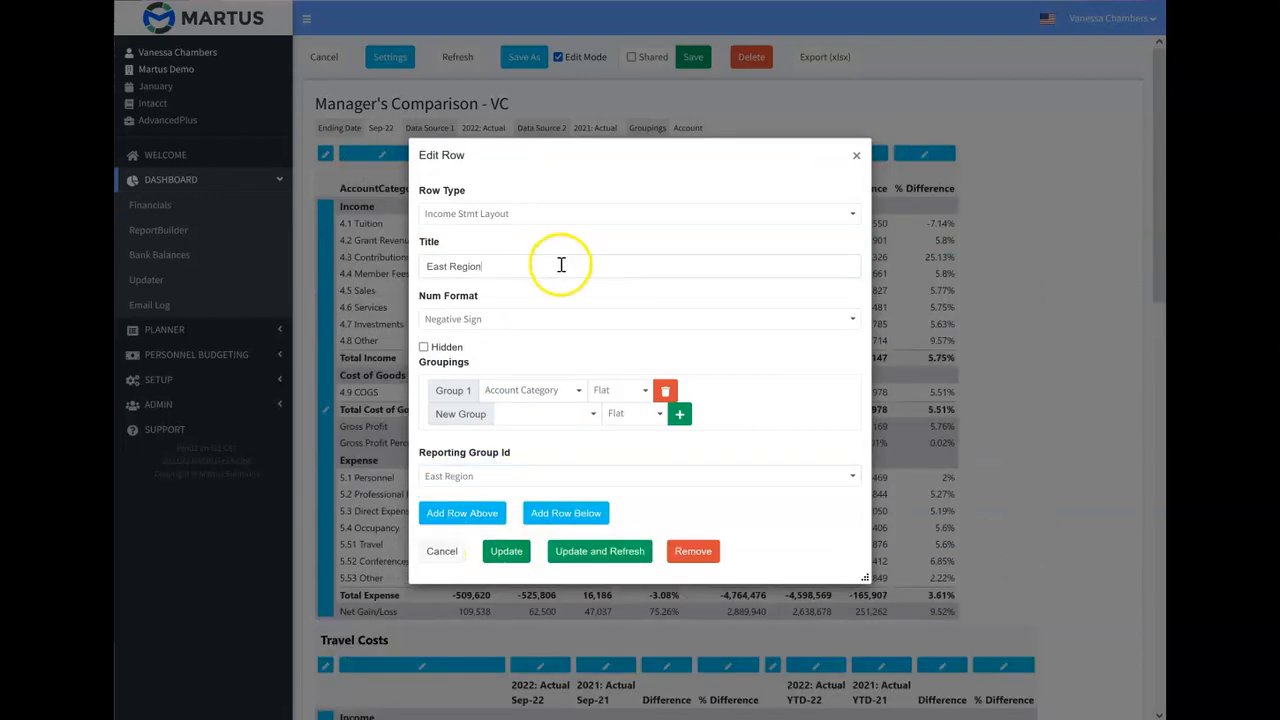
{"action": "left_click", "coordinate": [575, 571]}
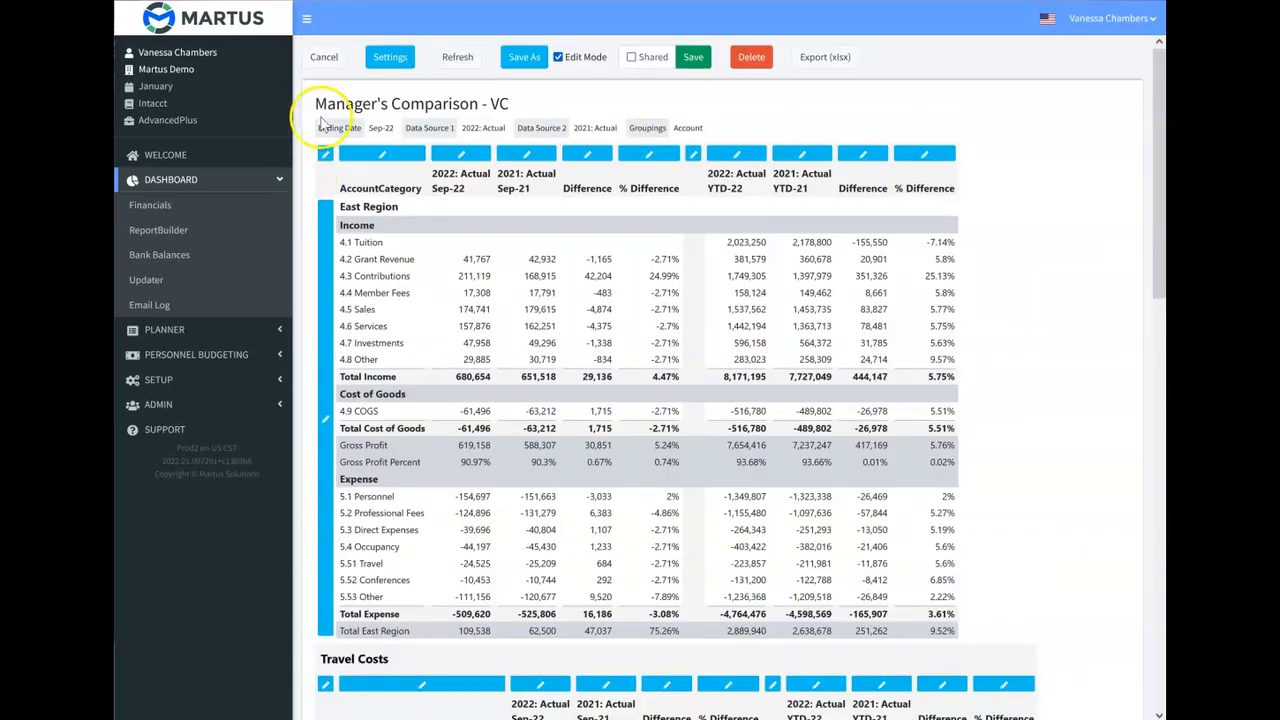
Add Current Year Planner as a third data source in the report settings and refresh the report.
{"action": "left_click", "coordinate": [388, 60]}
{"action": "left_click", "coordinate": [385, 64]}
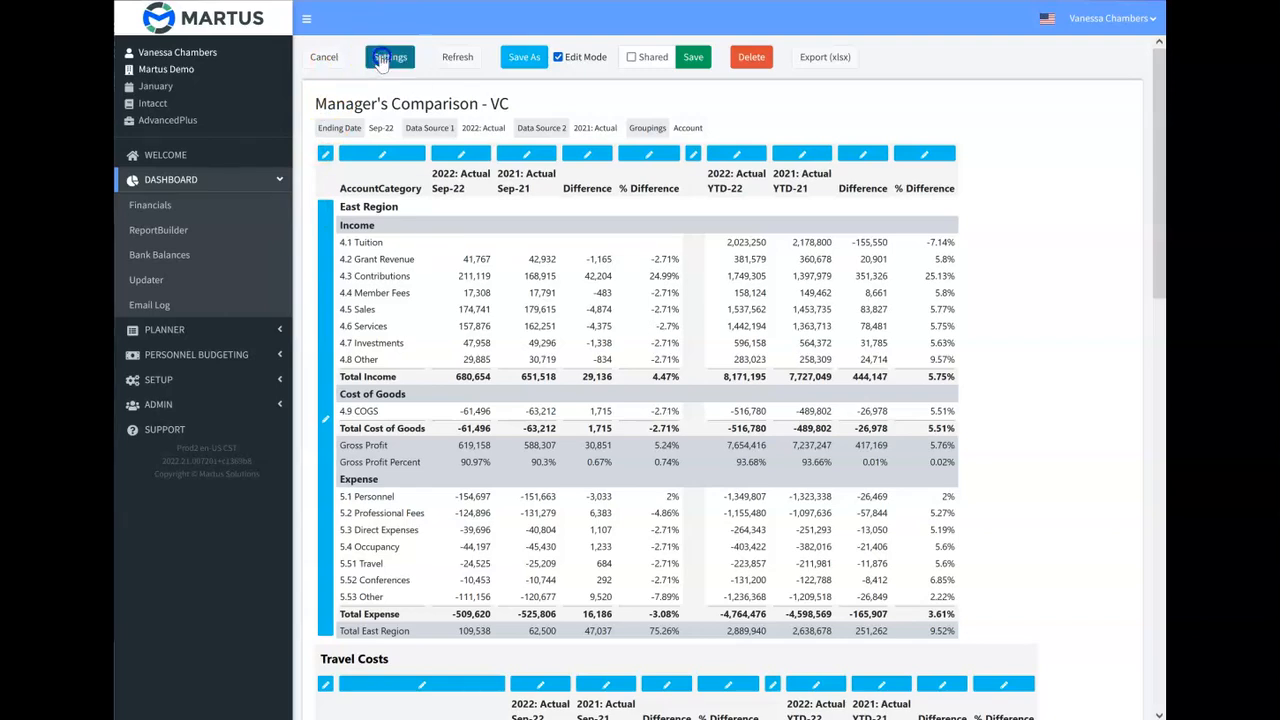
{"action": "left_click", "coordinate": [491, 241]}
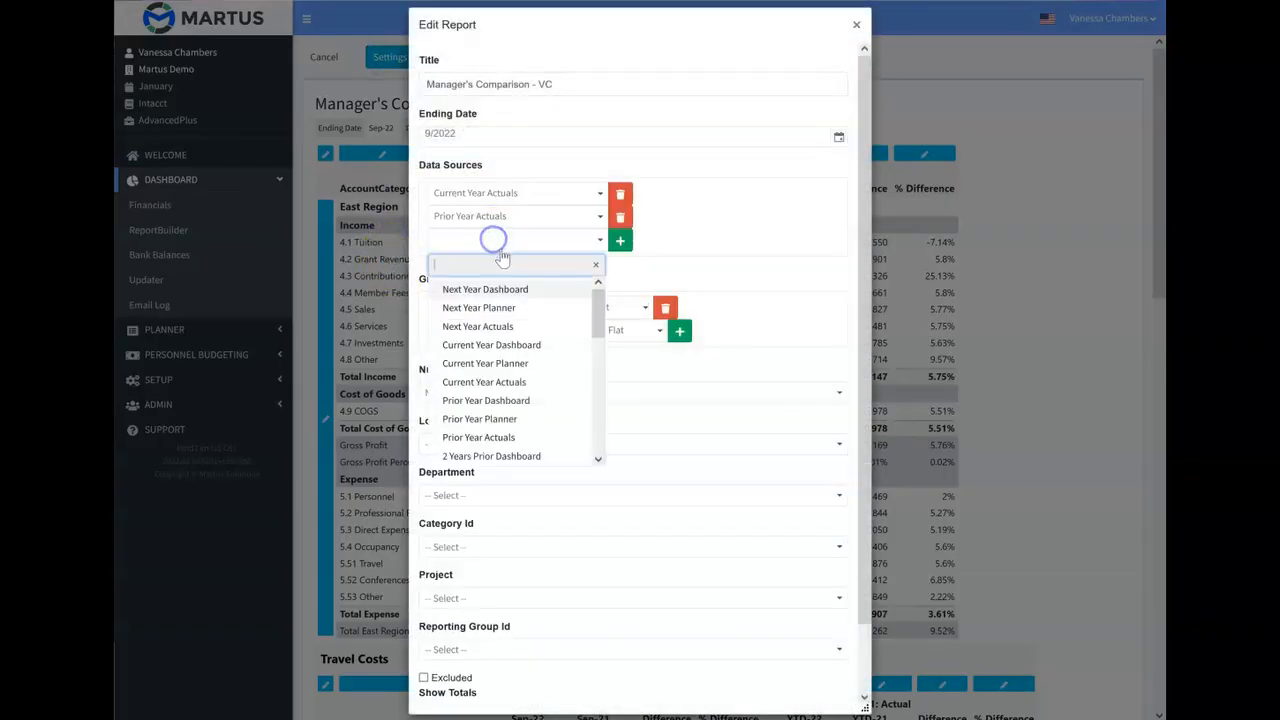
{"action": "left_click", "coordinate": [515, 362]}
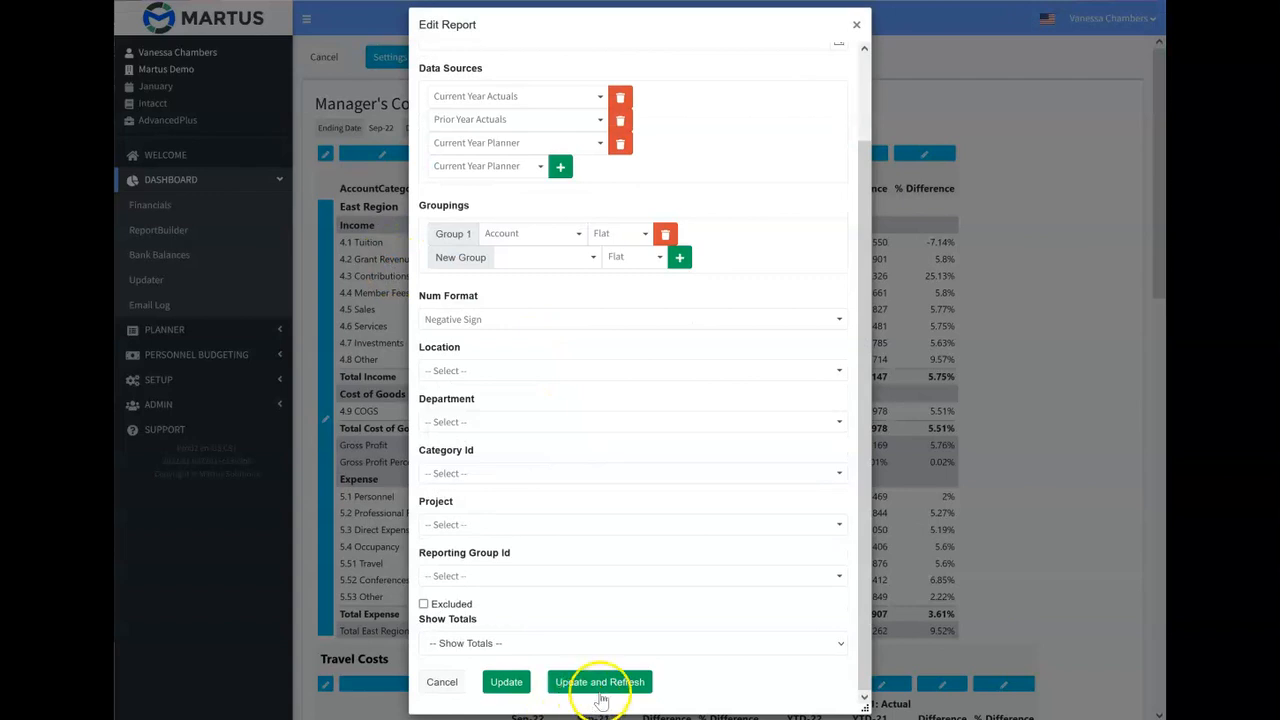
{"action": "left_click", "coordinate": [606, 684]}
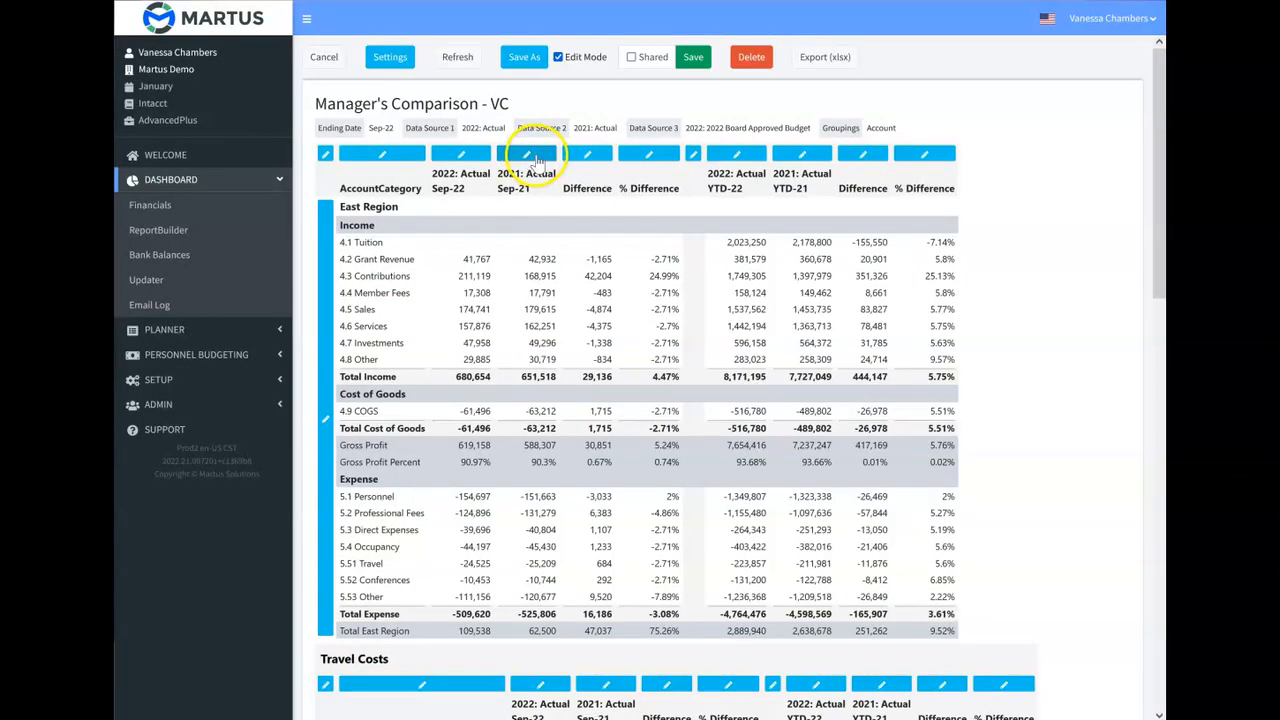
Switch the prior-year month column of the East Region section to the Current Year Planner data source, head it "Approved Budget" and refresh the report.
{"action": "left_click", "coordinate": [535, 157]}
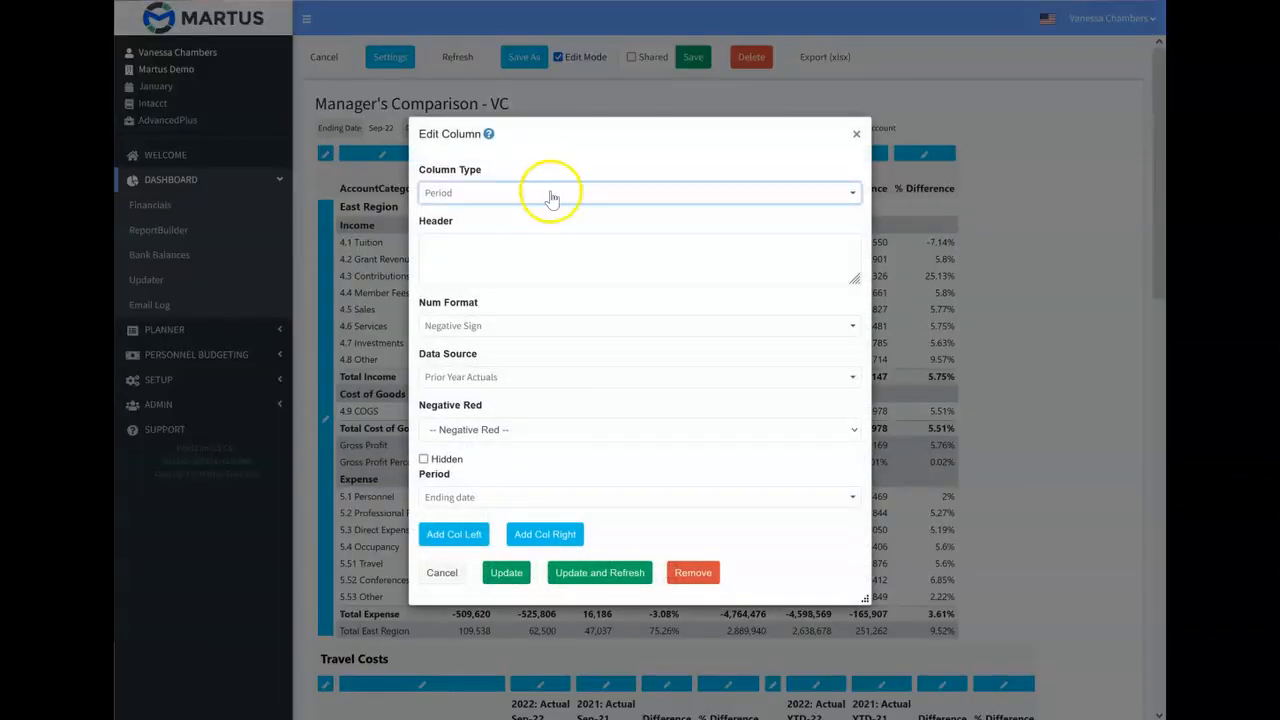
{"action": "left_click", "coordinate": [518, 380]}
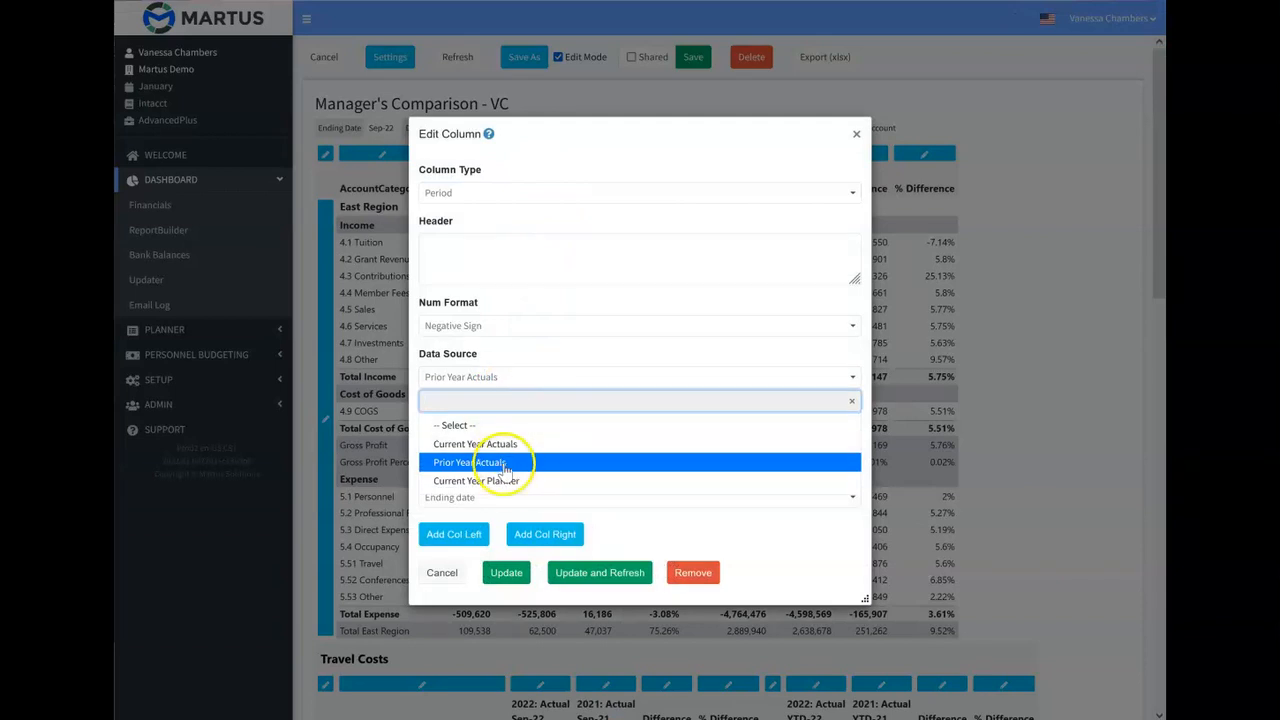
{"action": "left_click", "coordinate": [509, 477]}
{"action": "left_click", "coordinate": [630, 572]}
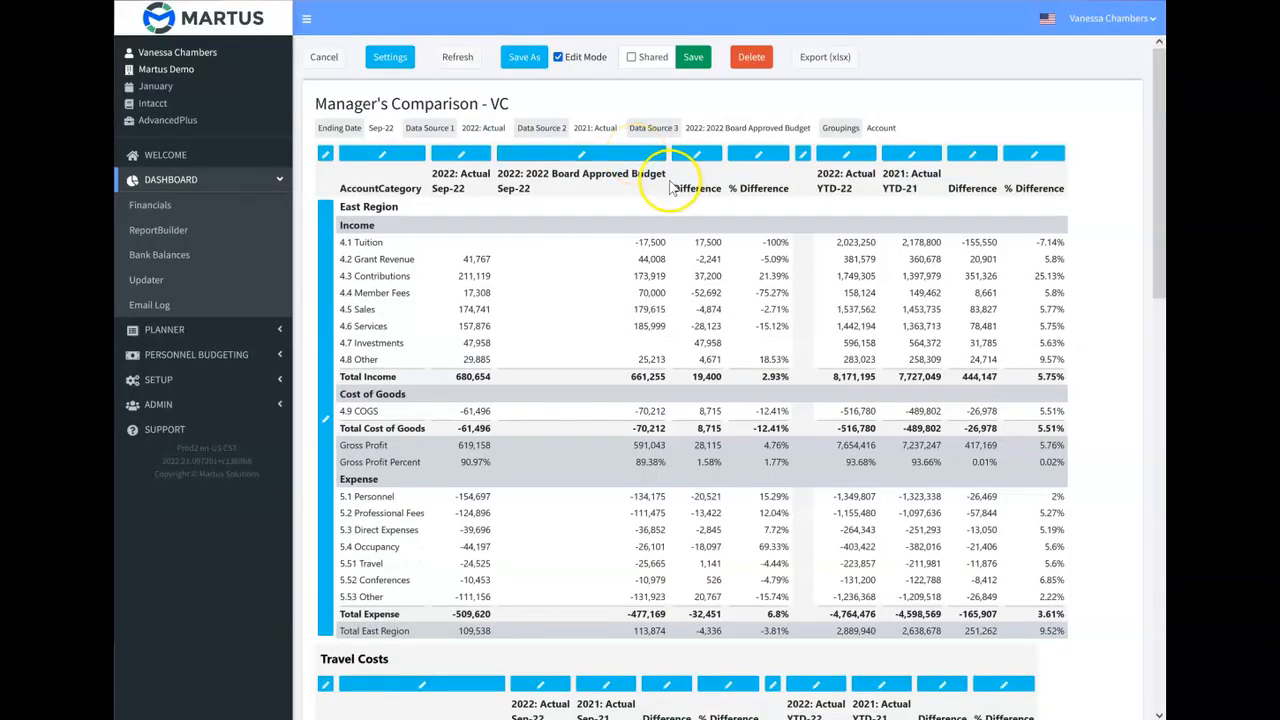
{"action": "left_click", "coordinate": [587, 158]}
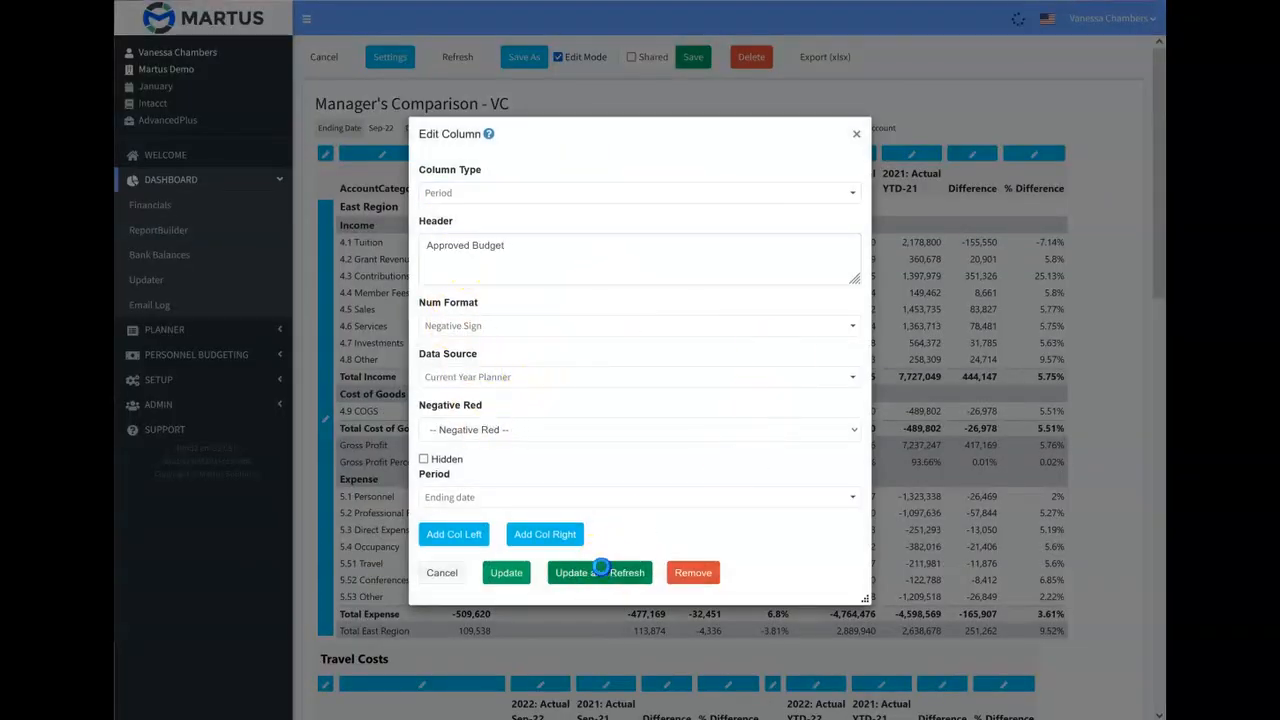
{"action": "left_click", "coordinate": [600, 572]}
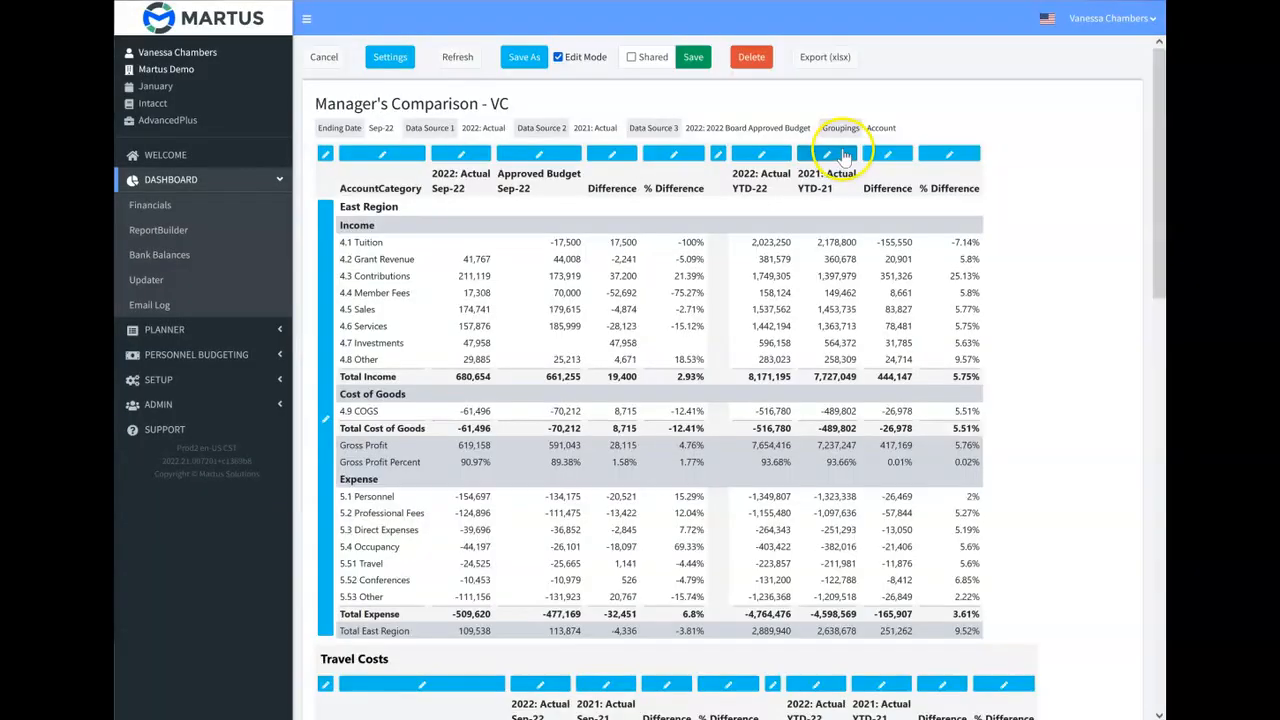
Head the prior-year YTD column of the East Region section "Approved Budget", set its data source to Current Year Planner and refresh.
{"action": "left_click", "coordinate": [843, 154]}
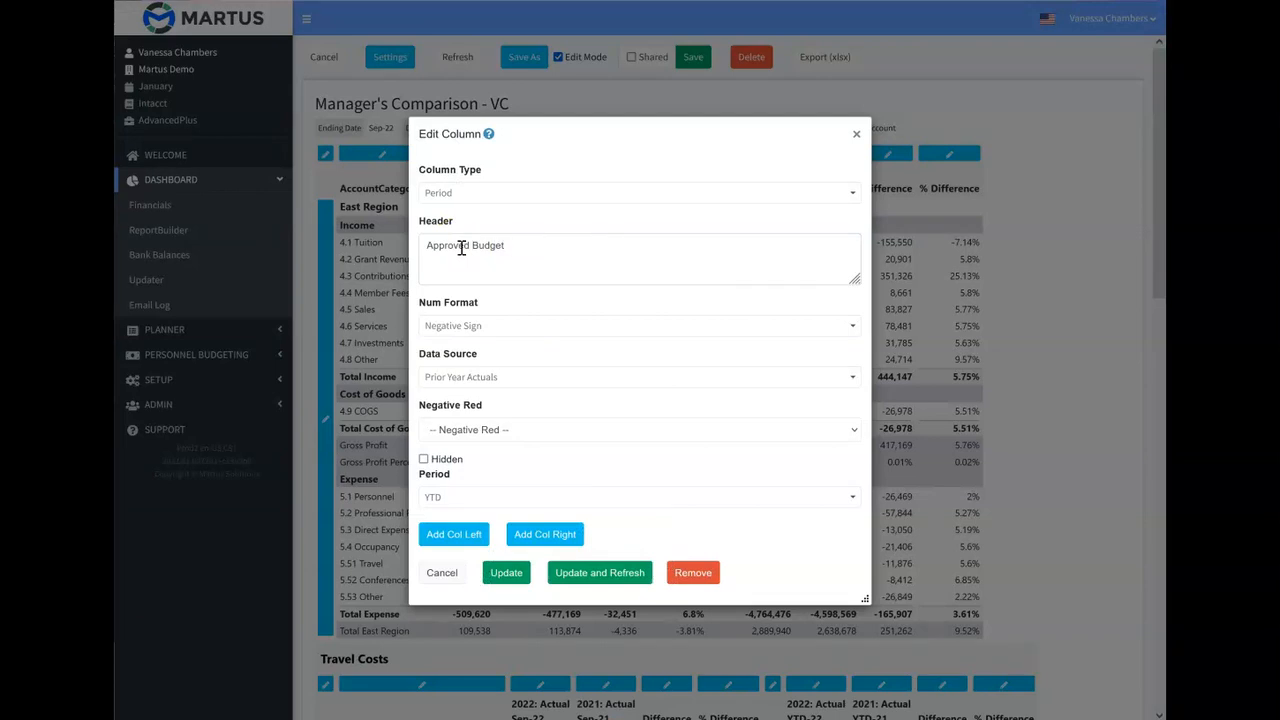
{"action": "left_click", "coordinate": [515, 376]}
{"action": "left_click", "coordinate": [490, 484]}
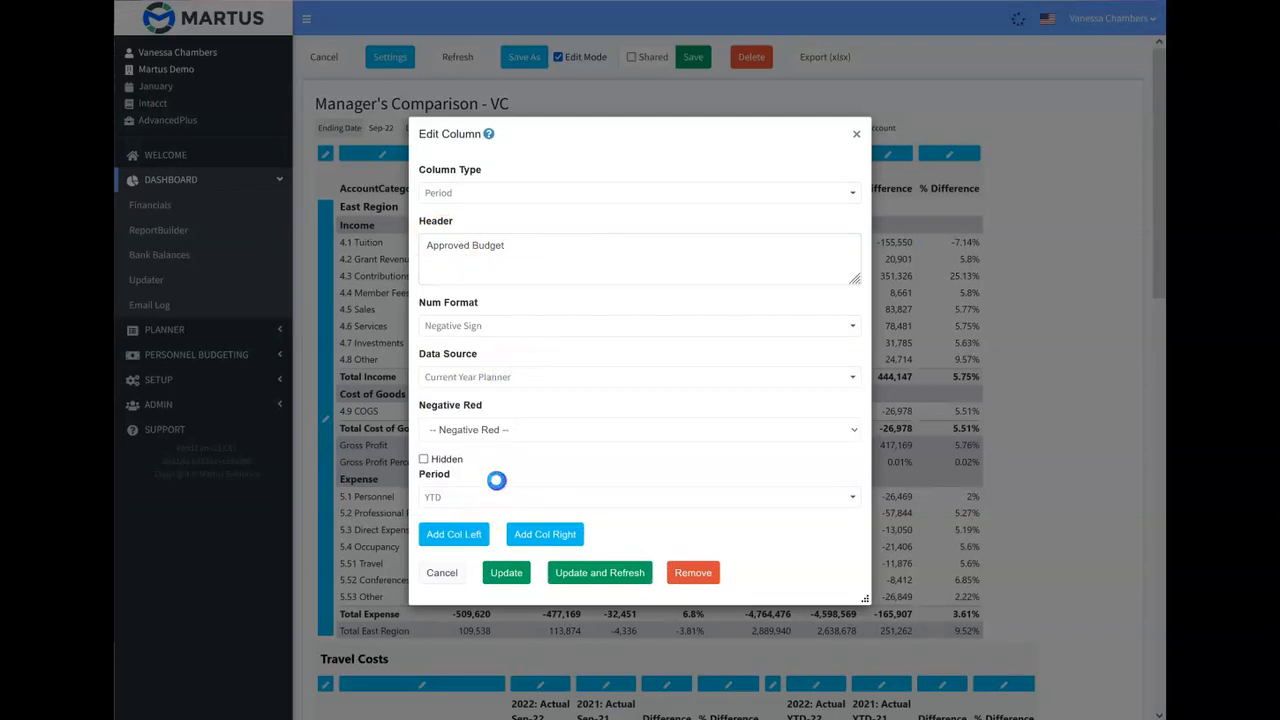
{"action": "left_click", "coordinate": [634, 576]}
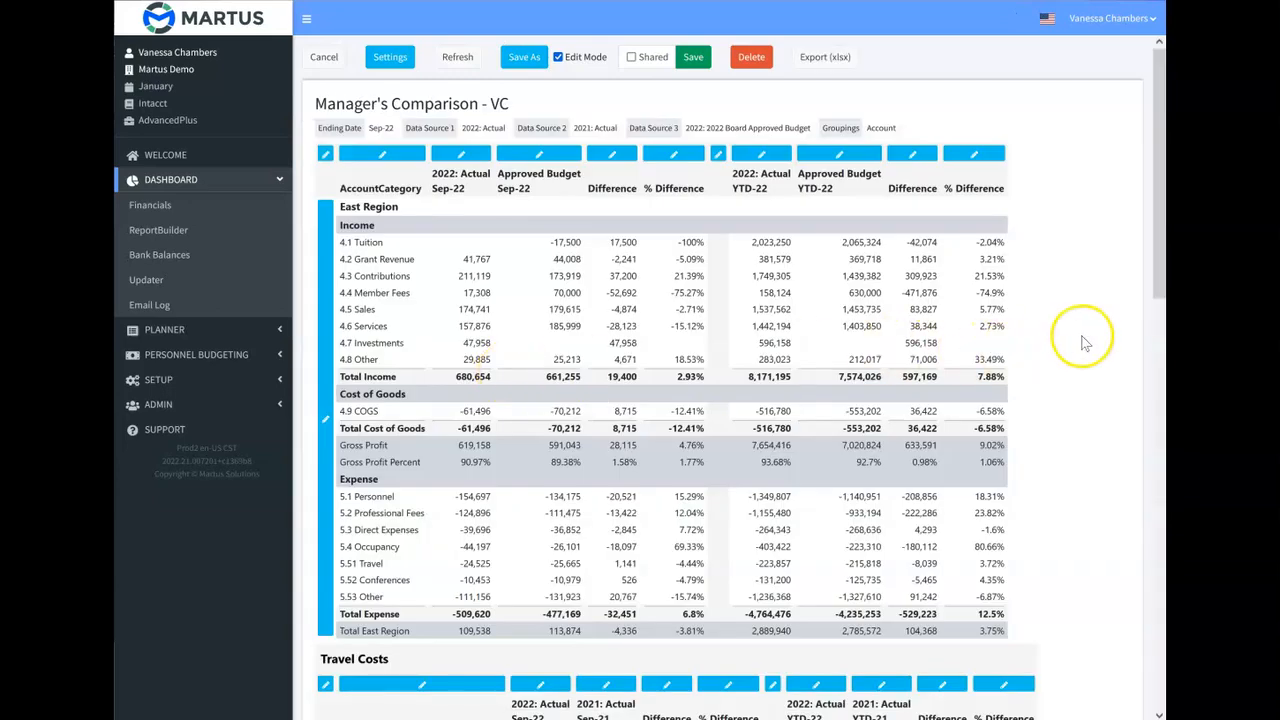
Title the upper section "East Region Summary by Category - Compared to Current Year Budget" and refresh the report.
{"action": "scroll", "coordinate": [1078, 337], "scroll_direction": "down", "scroll_amount": 2}
{"action": "scroll", "coordinate": [1078, 337], "scroll_direction": "up", "scroll_amount": 2}
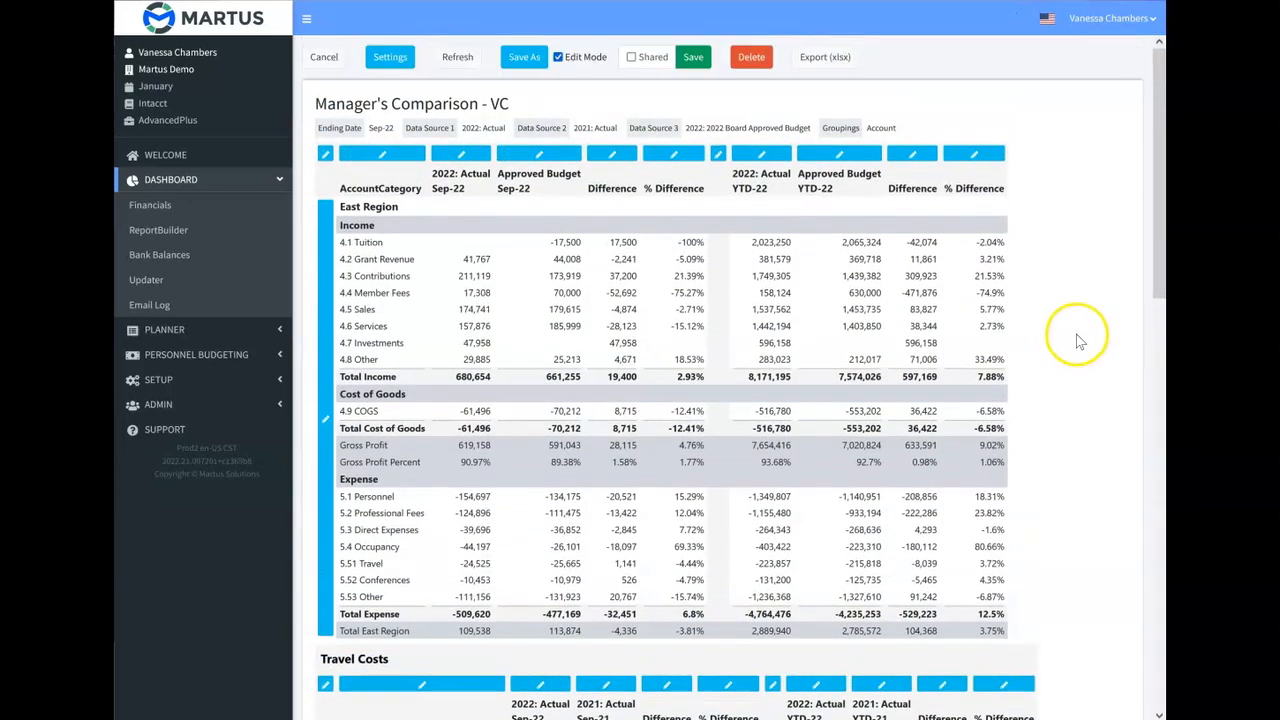
{"action": "scroll", "coordinate": [1078, 337], "scroll_direction": "down", "scroll_amount": 1}
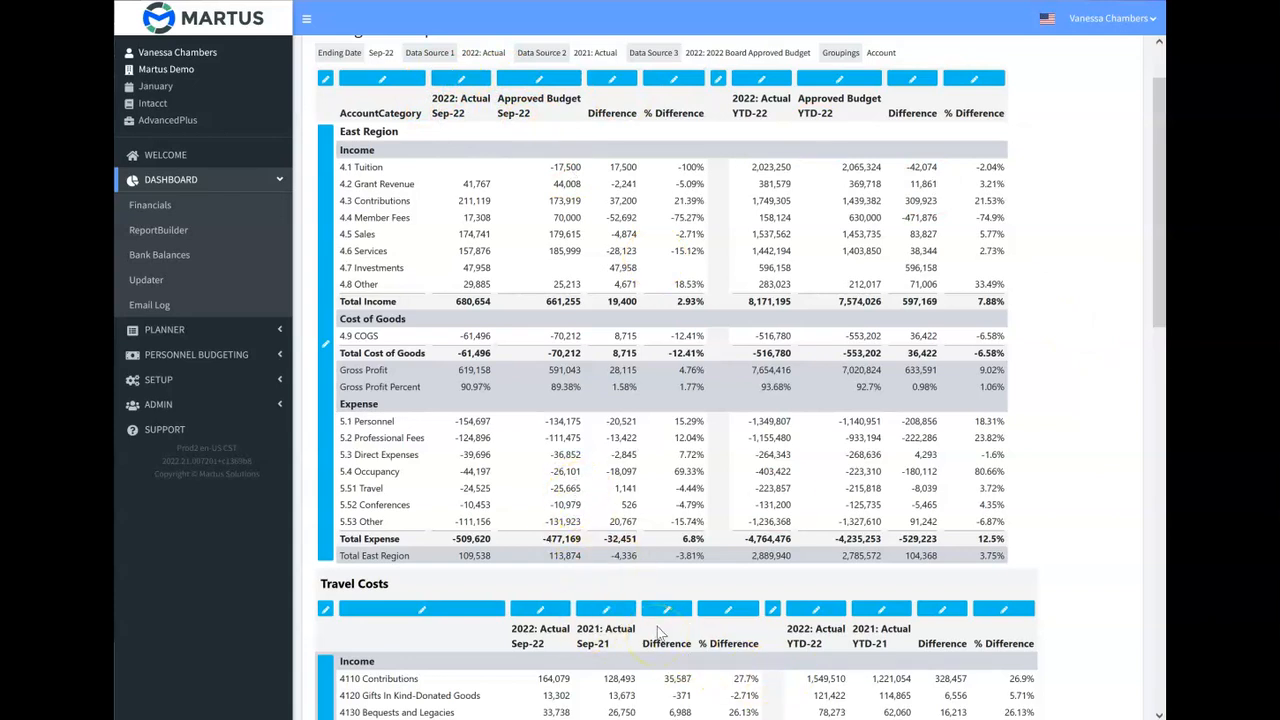
{"action": "scroll", "coordinate": [1097, 367], "scroll_direction": "up", "scroll_amount": 1}
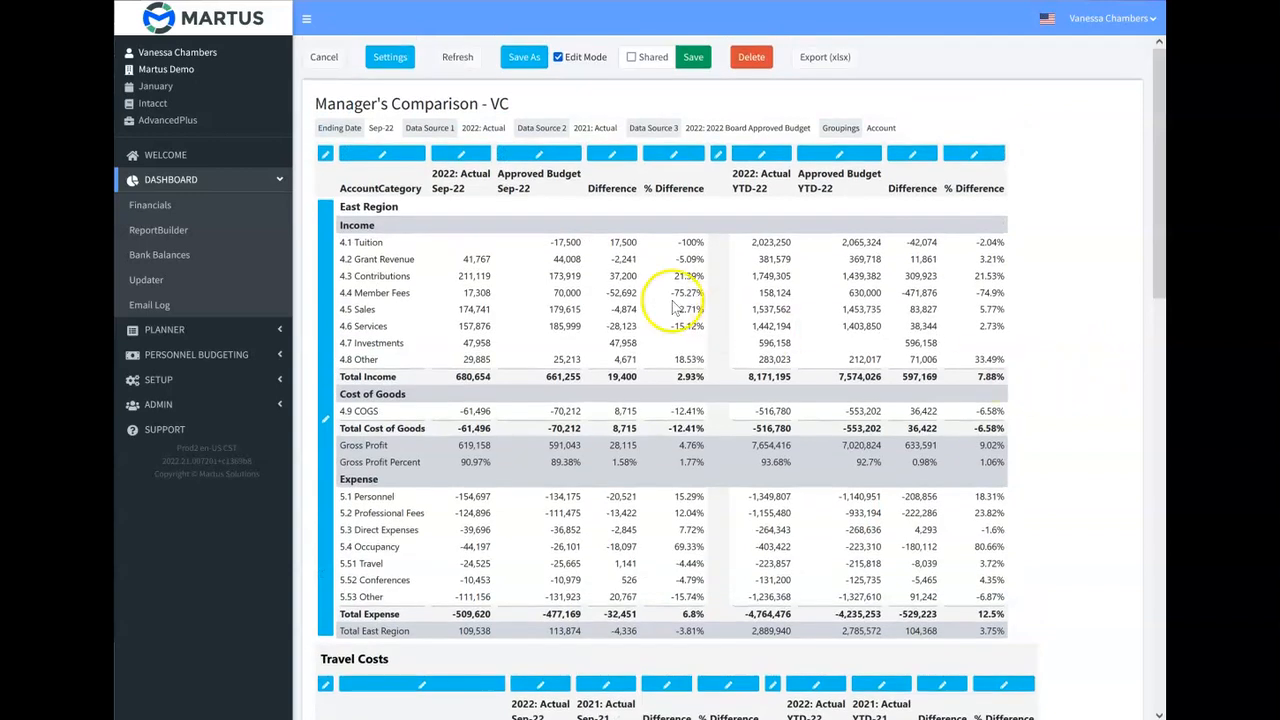
{"action": "left_click", "coordinate": [326, 155]}
{"action": "left_click", "coordinate": [477, 305]}
{"action": "type", "text": "East Region Summary by Category - Compared to Curent"}
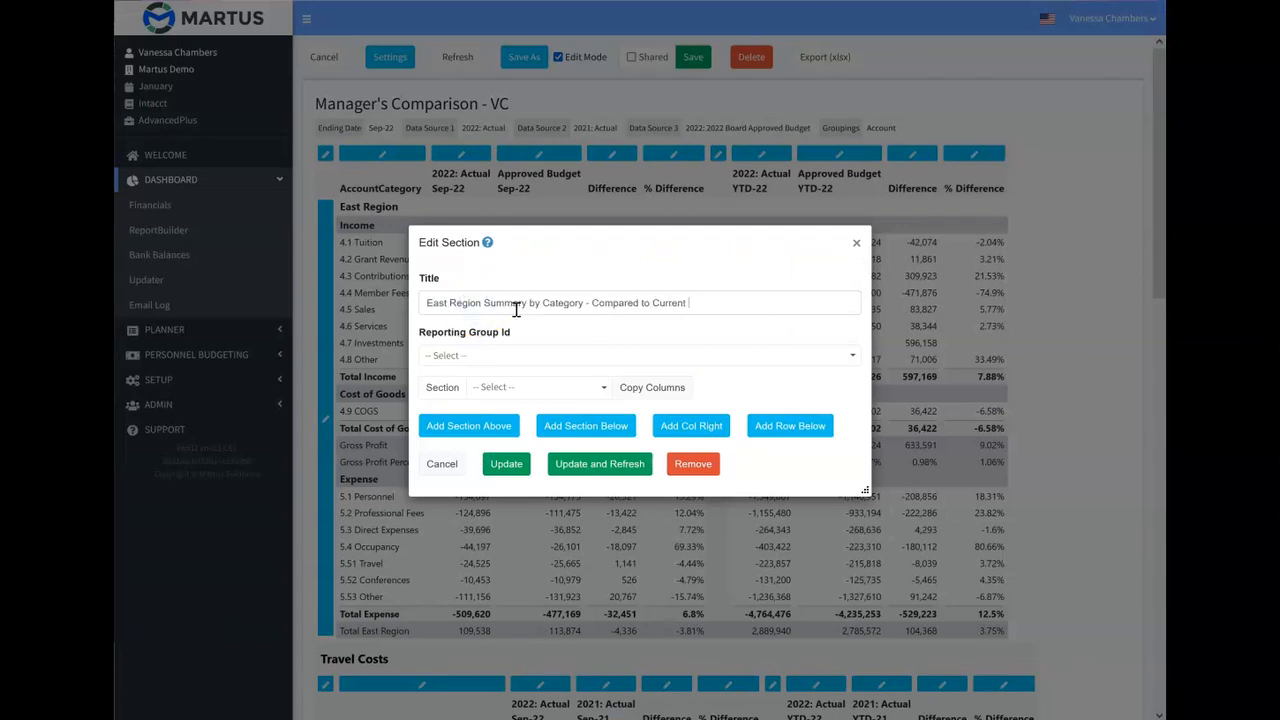
{"action": "left_click", "coordinate": [589, 463]}
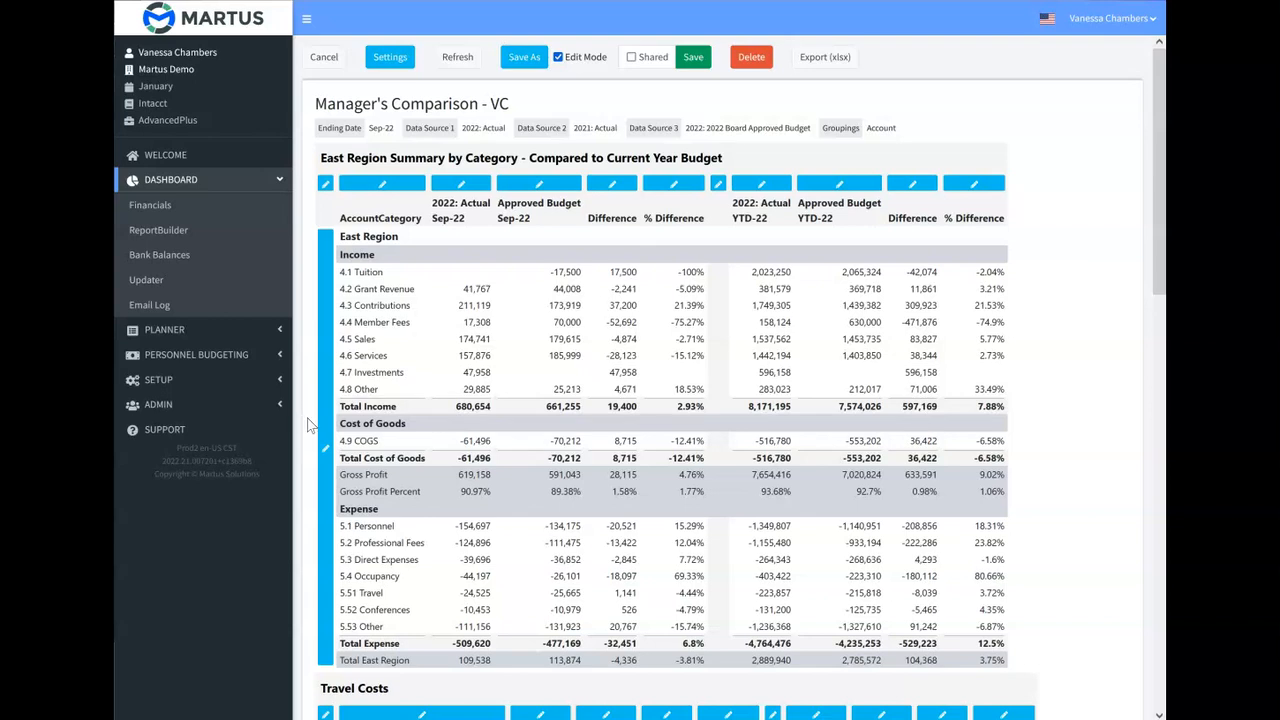
Open the shared report "KPIs - Current Month + YTD vs Budget vs PY - VC" in edit mode and view its Salary Costs section settings.
{"action": "left_click", "coordinate": [547, 232]}
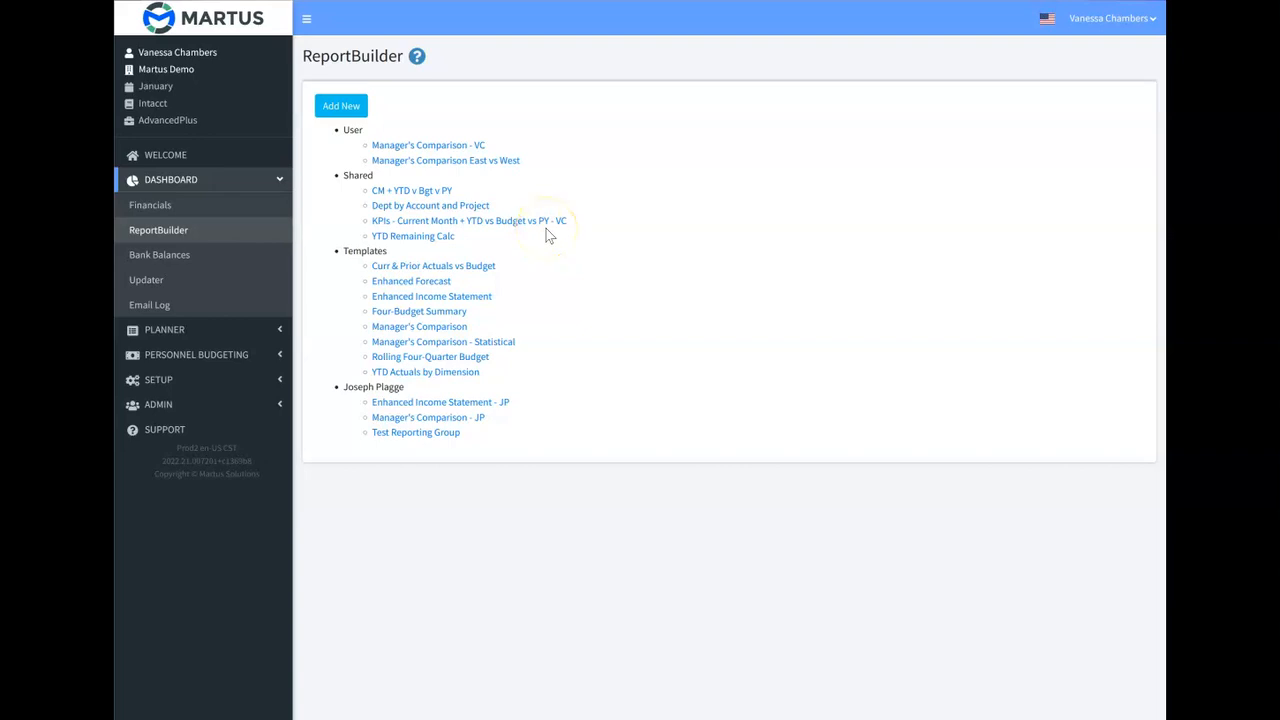
{"action": "left_click", "coordinate": [547, 232]}
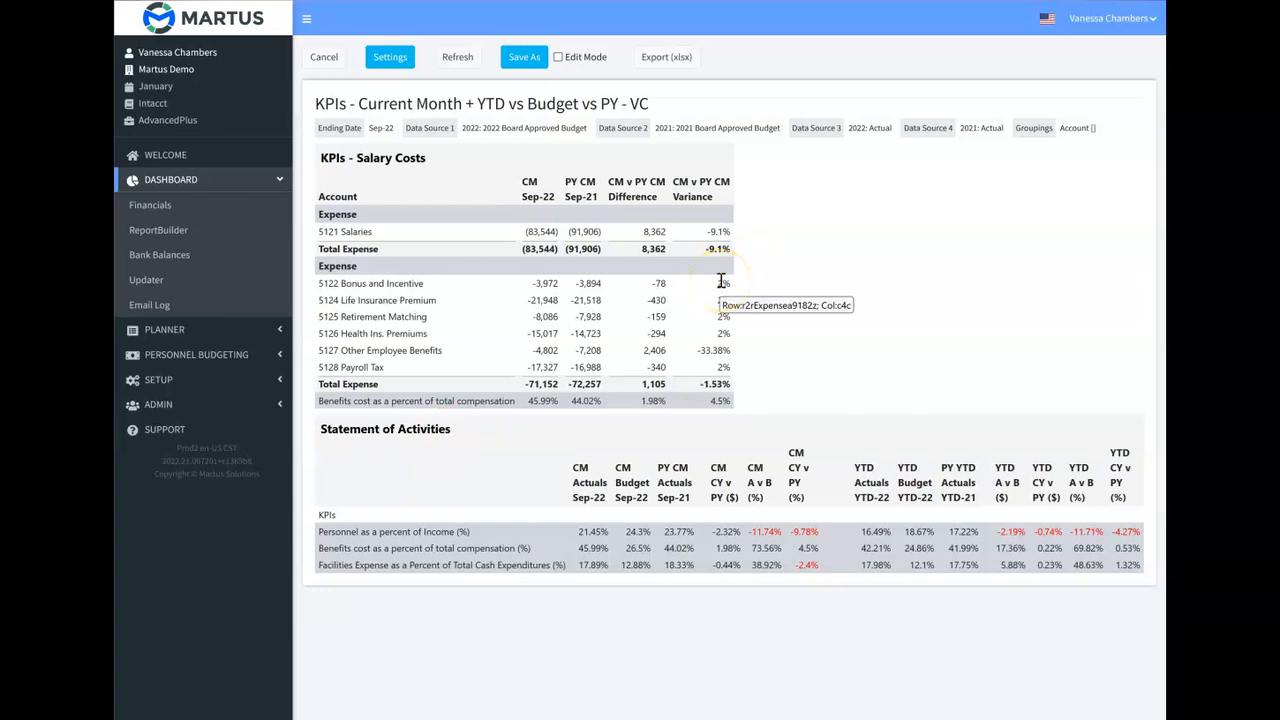
{"action": "left_click", "coordinate": [558, 57]}
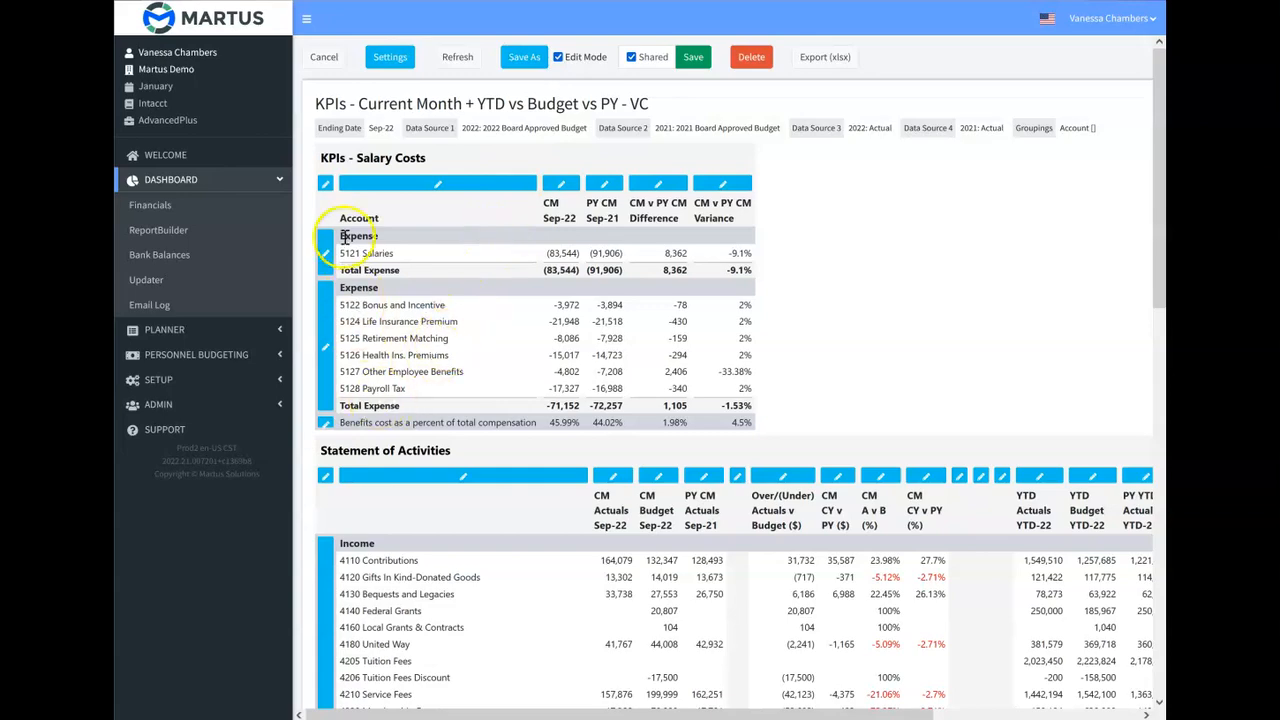
{"action": "left_click", "coordinate": [326, 186]}
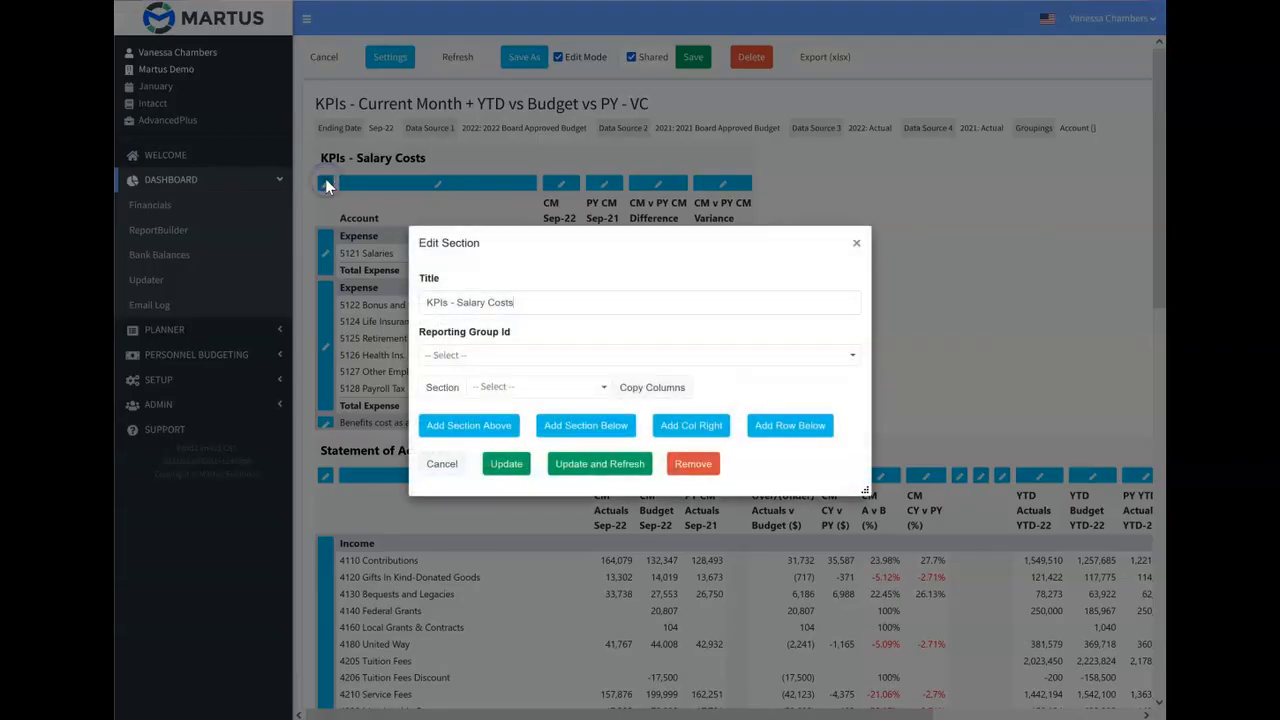
{"action": "left_click", "coordinate": [855, 245]}
Rename the Statement of Activities section as "Additional KPIs" and refresh the report.
{"action": "left_click", "coordinate": [324, 477]}
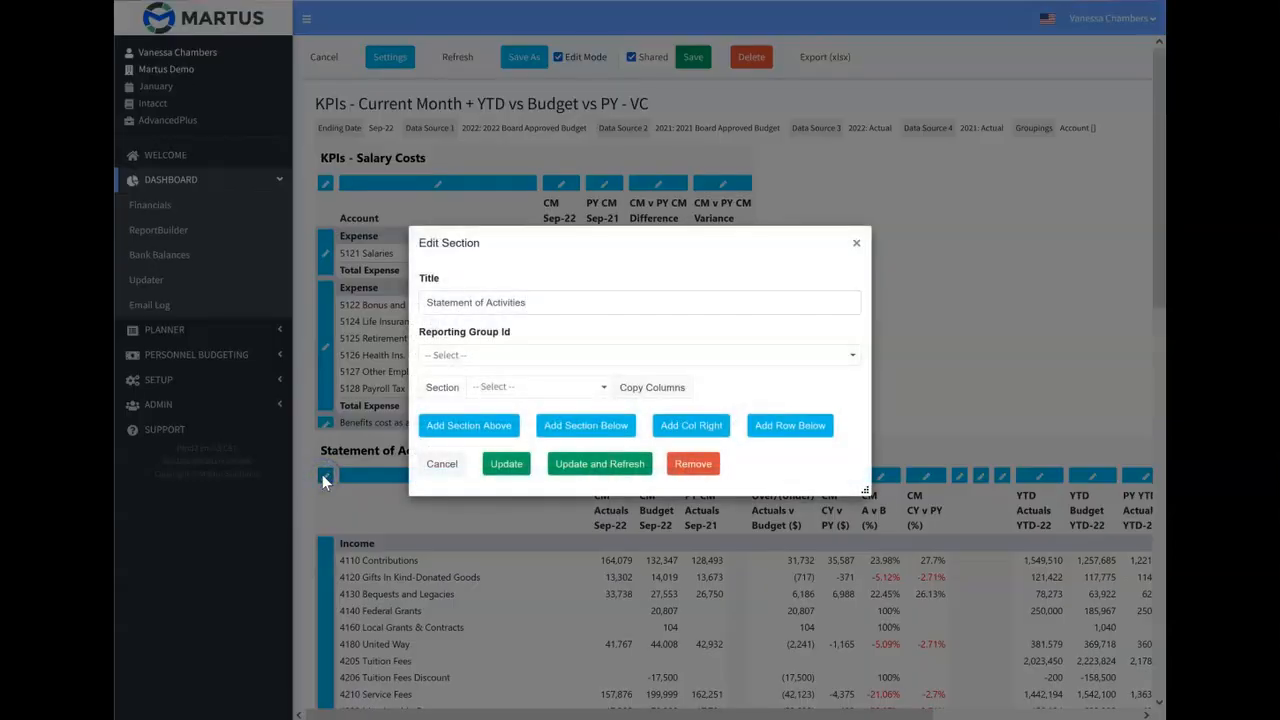
{"action": "left_click_drag", "start_coordinate": [545, 302], "coordinate": [424, 303]}
{"action": "key", "text": "BackSpace"}
{"action": "type", "text": "Additional KPI"}
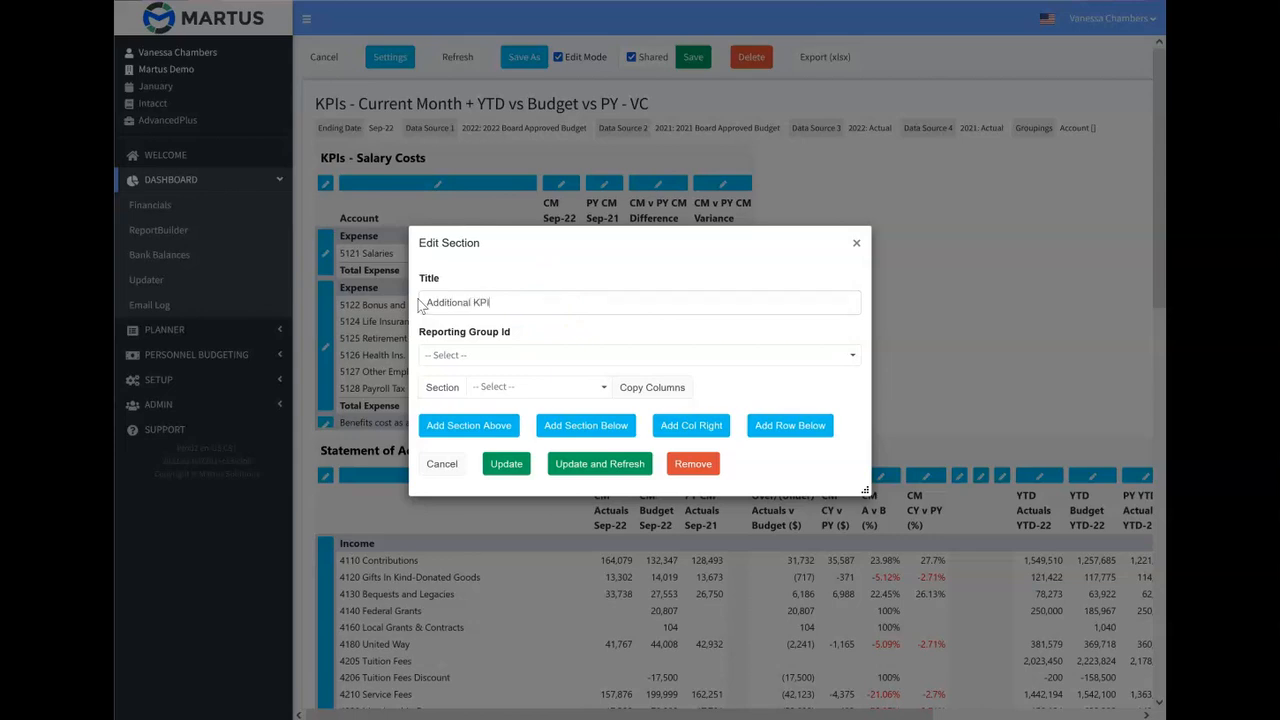
{"action": "type", "text": "s"}
{"action": "left_click", "coordinate": [575, 462]}
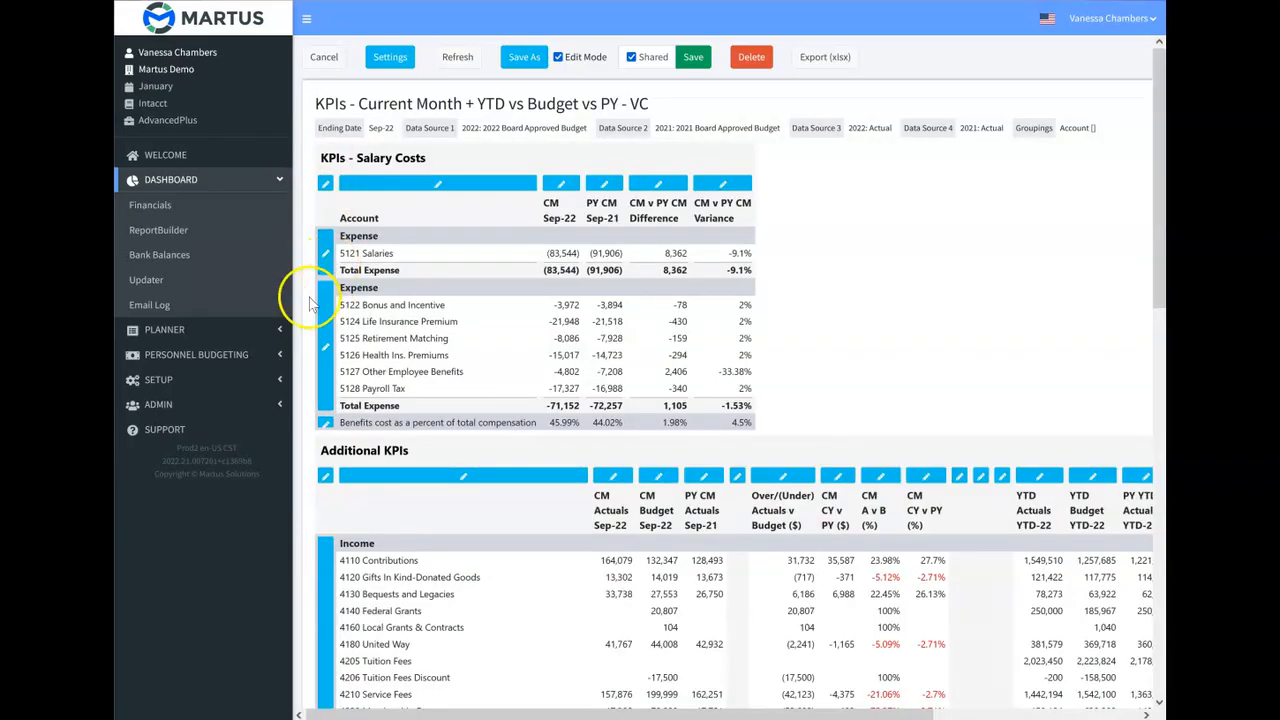
Examine the settings of the salaries, benefits and benefits-cost percentage rows in the KPIs - Salary Costs section.
{"action": "left_click", "coordinate": [325, 253]}
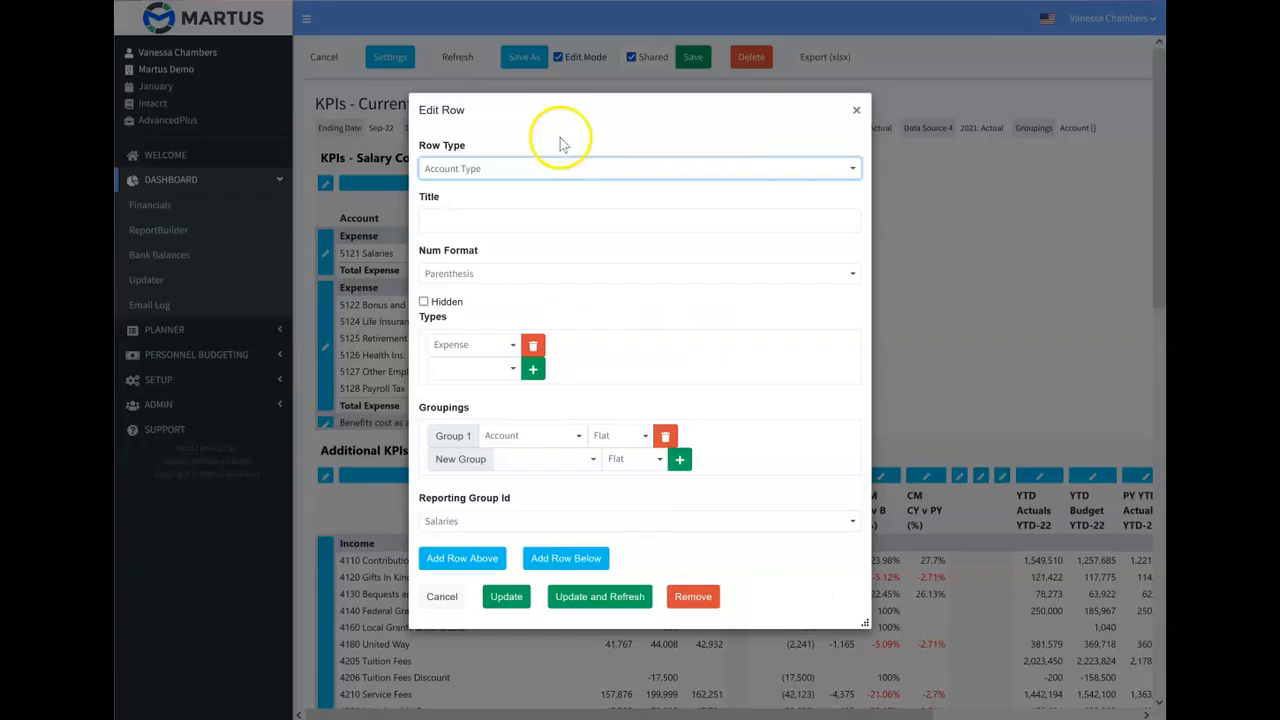
{"action": "left_click", "coordinate": [856, 110]}
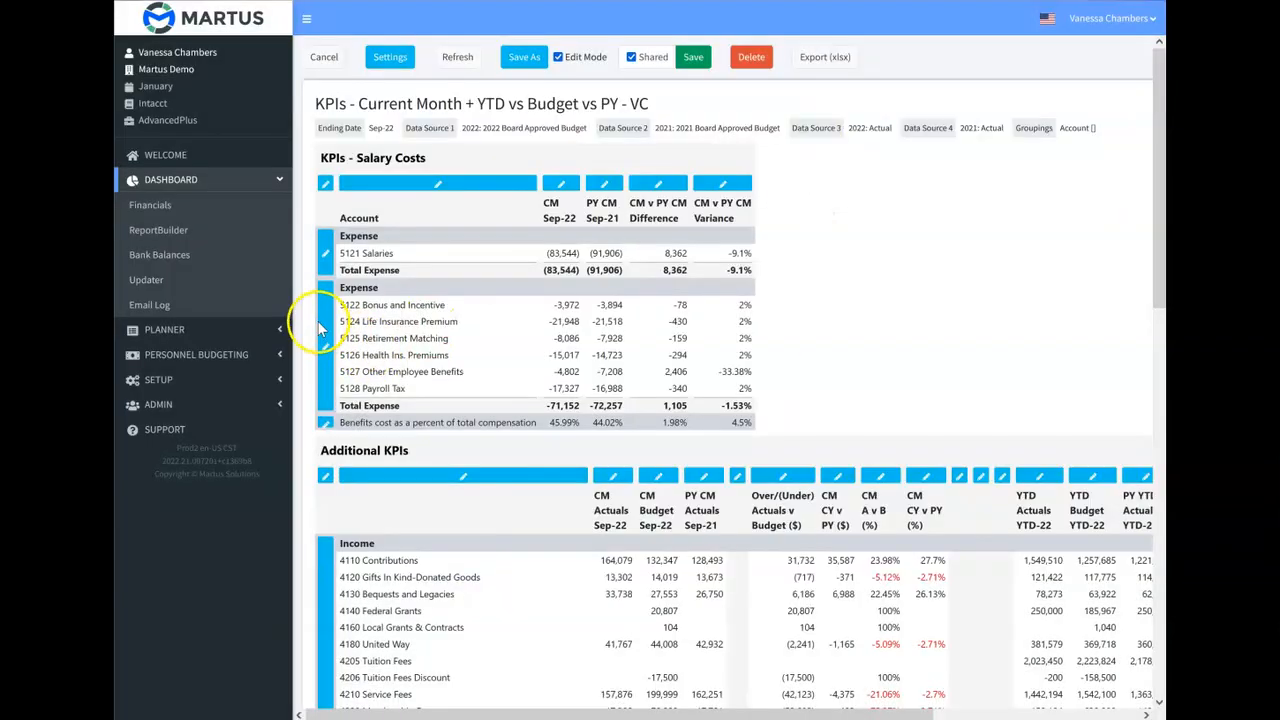
{"action": "left_click", "coordinate": [323, 323]}
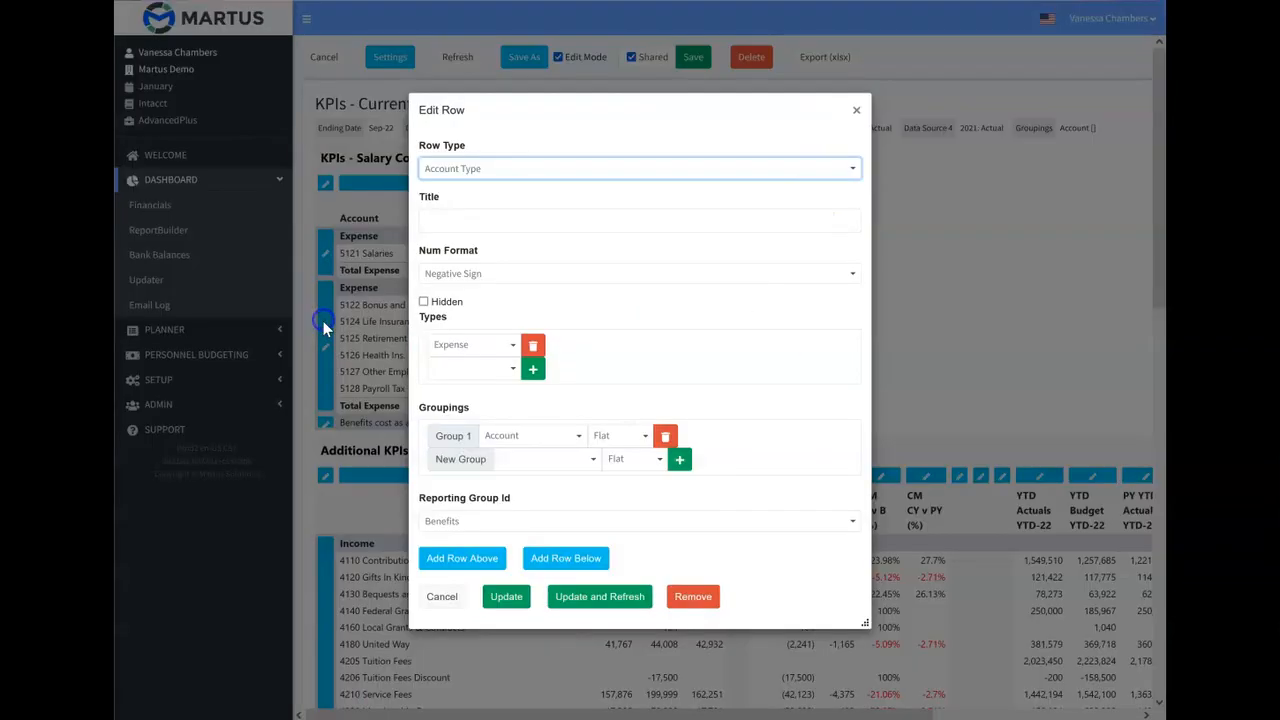
{"action": "left_click", "coordinate": [856, 110]}
{"action": "left_click", "coordinate": [327, 424]}
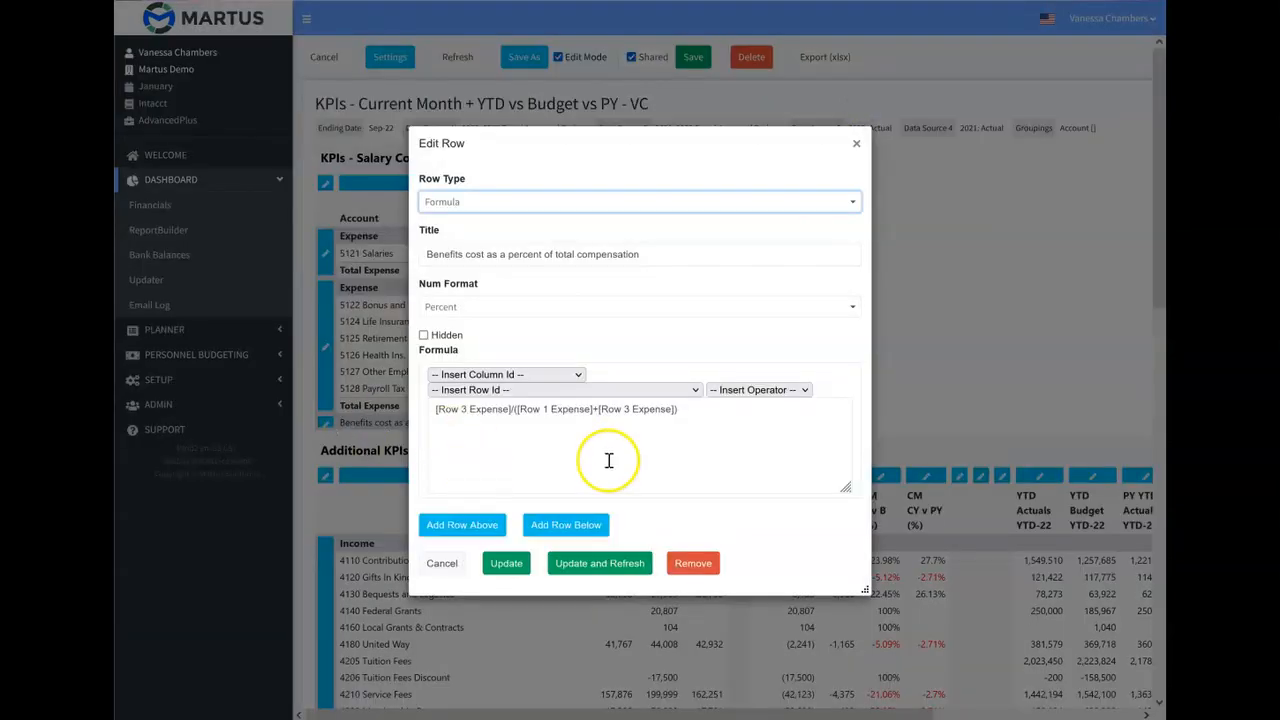
{"action": "left_click", "coordinate": [856, 143]}
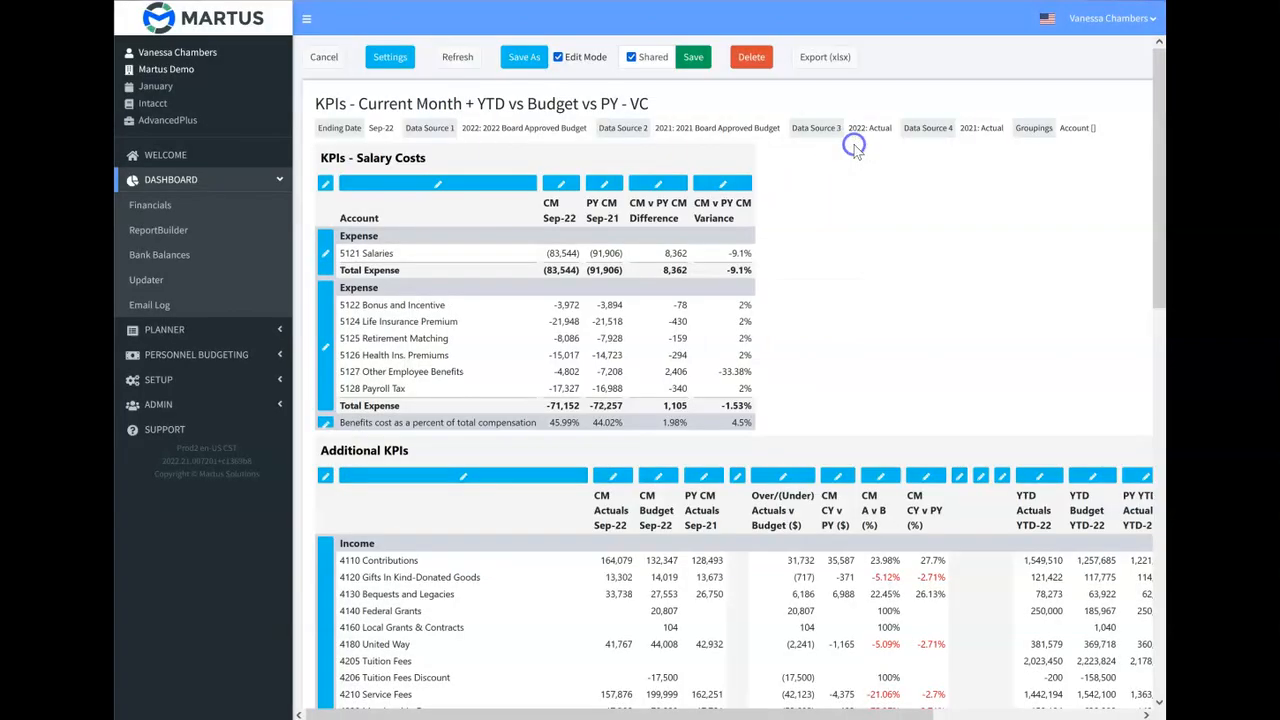
Examine the formula of the "Personnel as a percent of Income (%)" row in the Additional KPIs section.
{"action": "scroll", "coordinate": [405, 508], "scroll_direction": "down", "scroll_amount": 2}
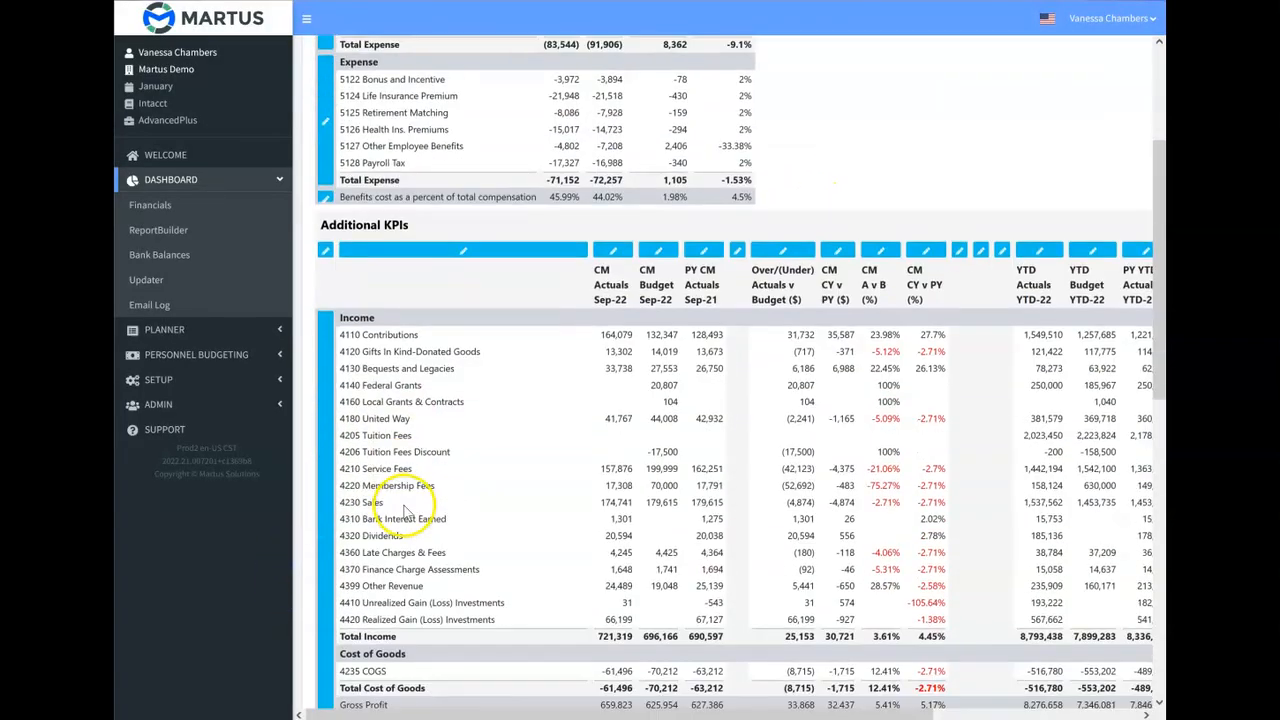
{"action": "left_click", "coordinate": [322, 540]}
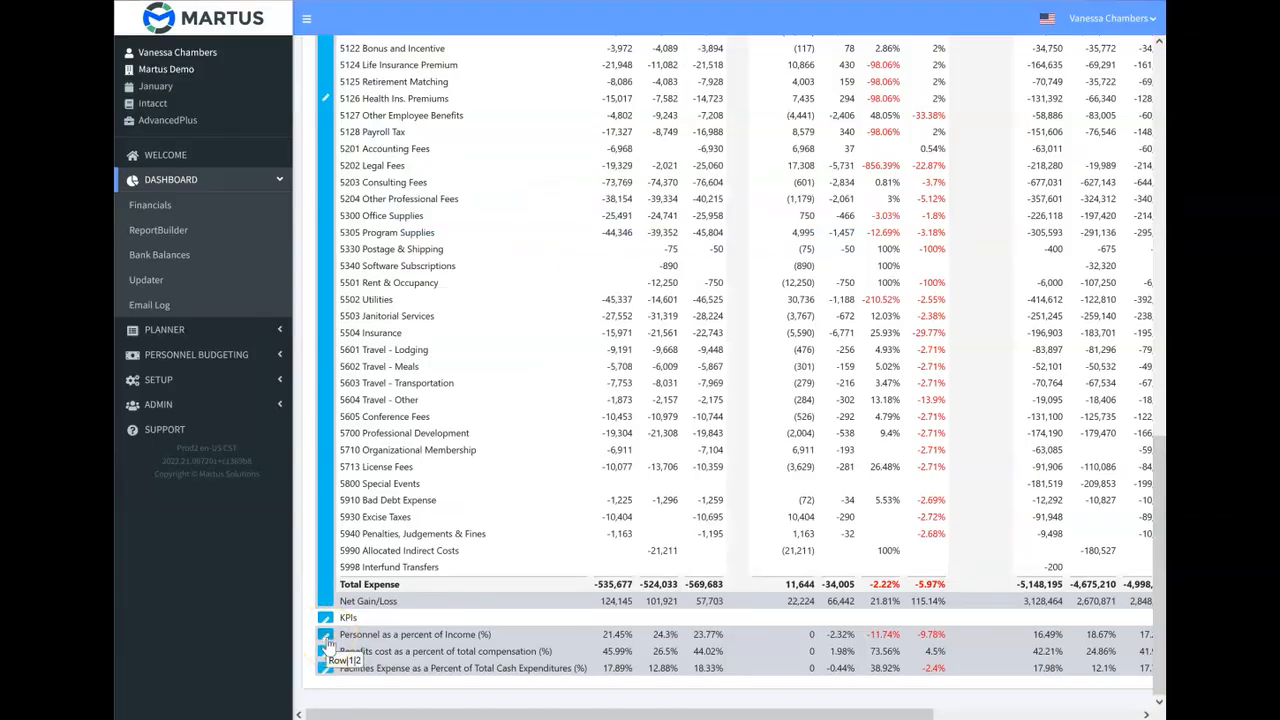
{"action": "left_click", "coordinate": [326, 636]}
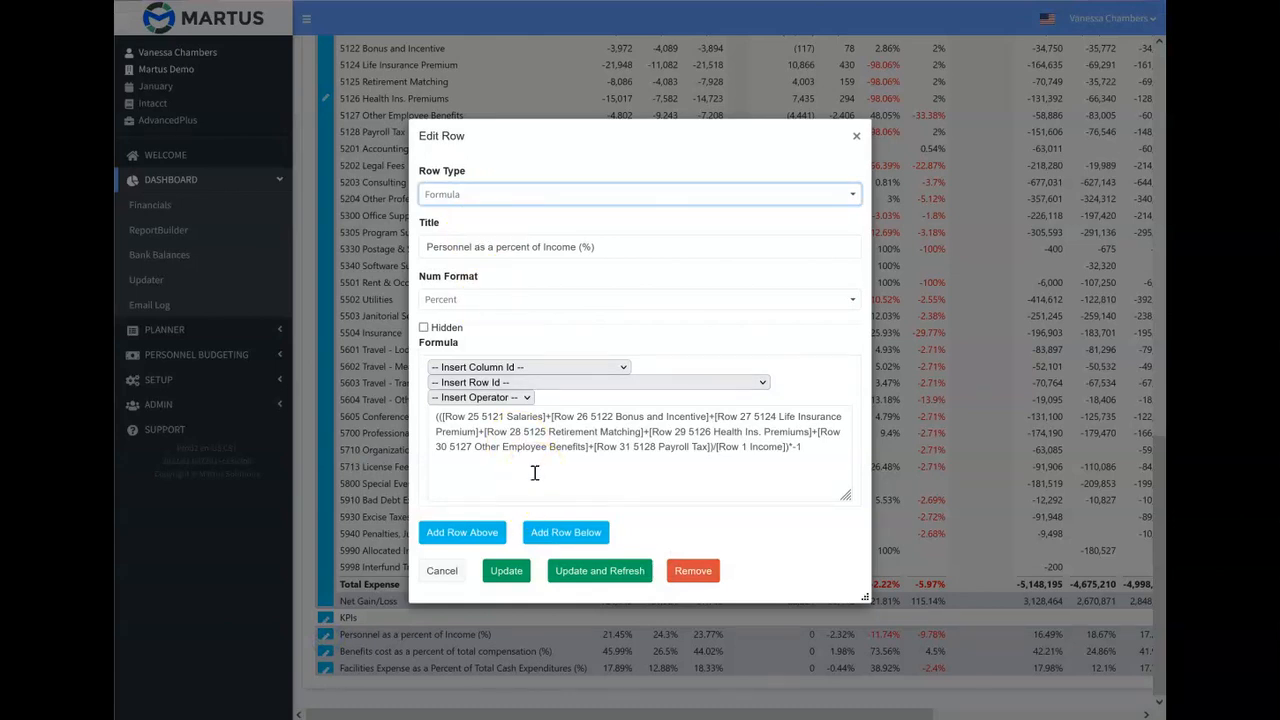
{"action": "left_click", "coordinate": [856, 137]}
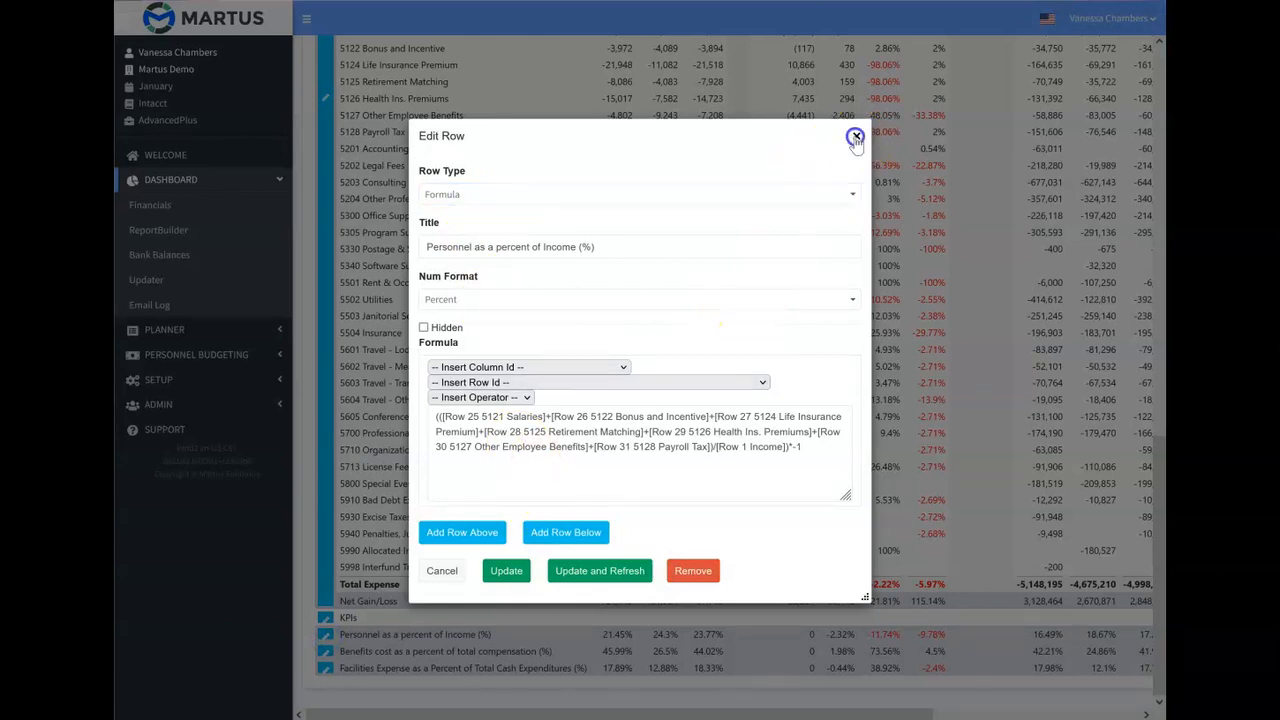
{"action": "left_click", "coordinate": [515, 636]}
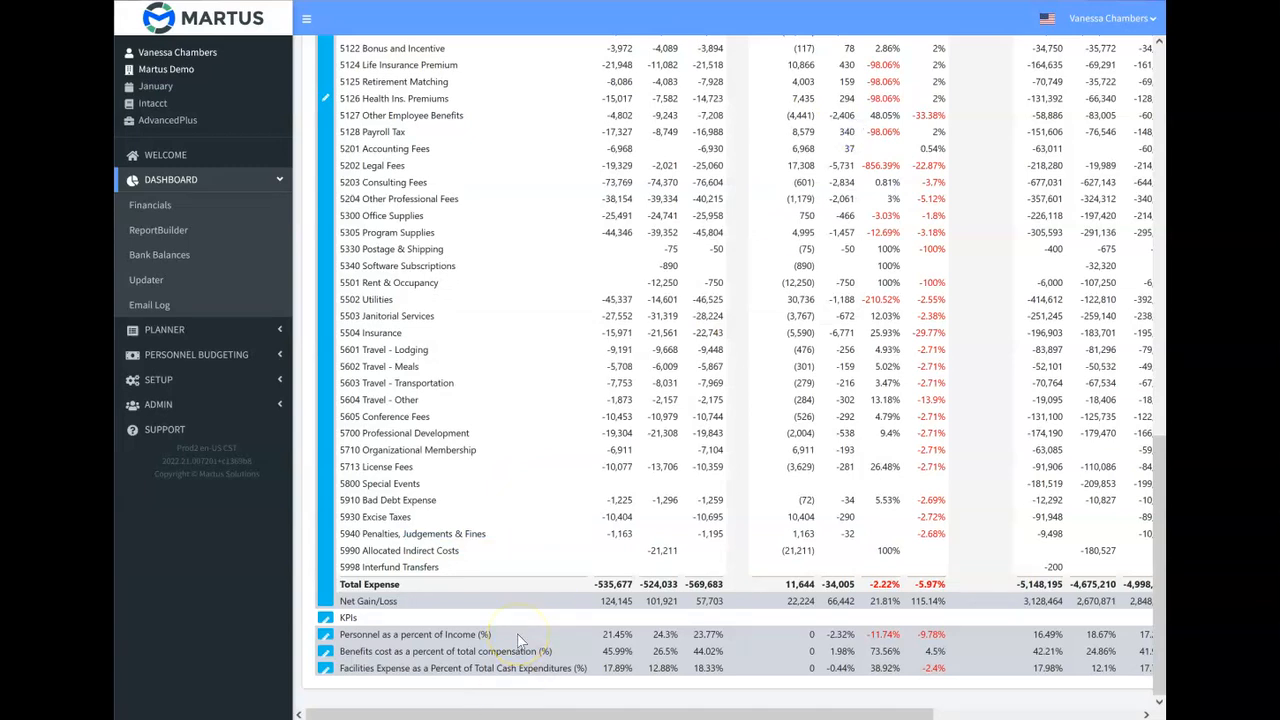
{"action": "scroll", "coordinate": [518, 643], "scroll_direction": "up", "scroll_amount": 15}
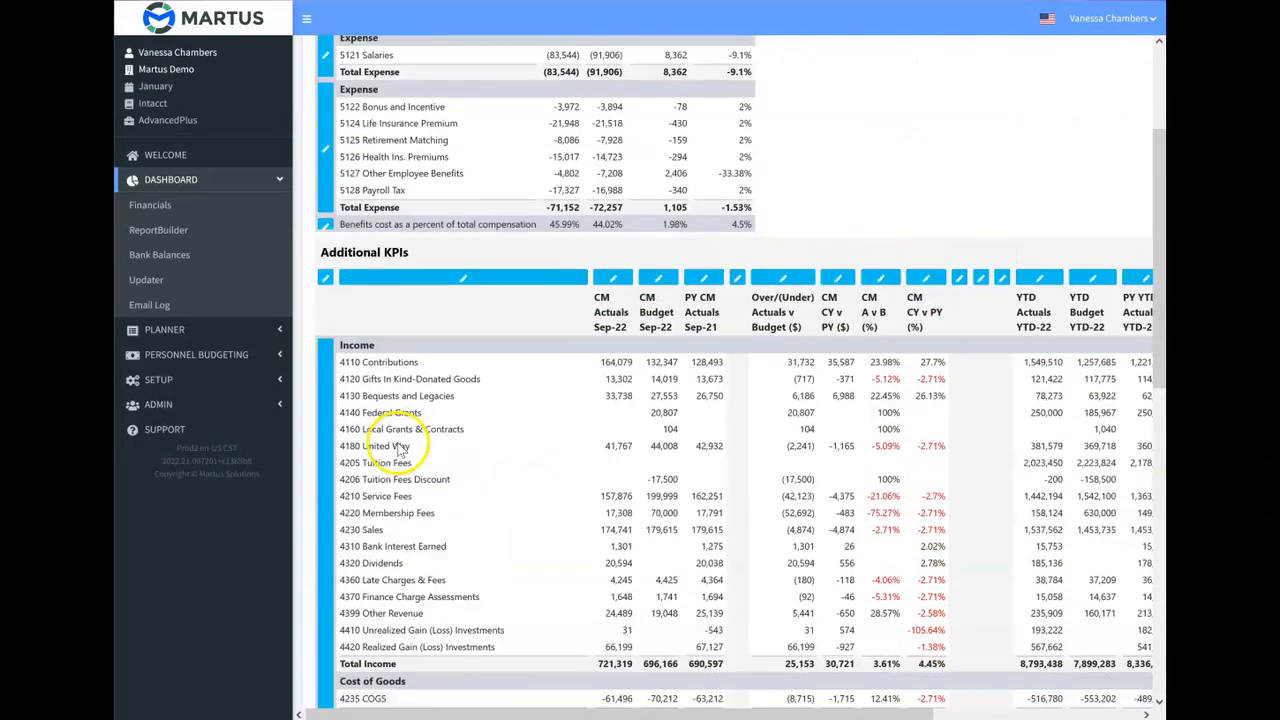